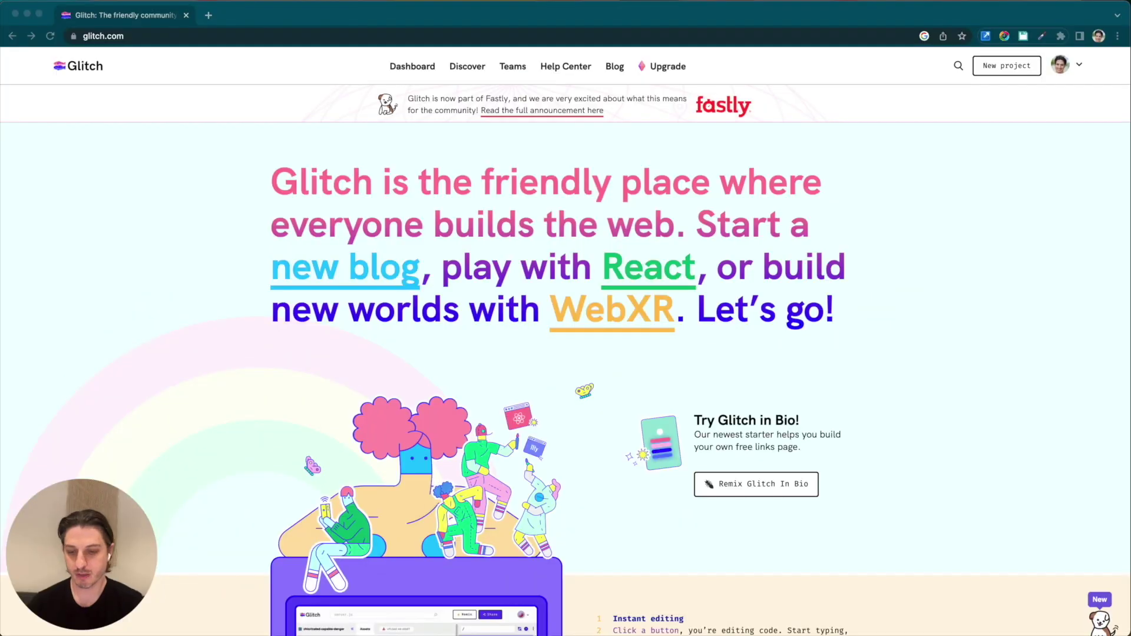
Step: Remix the blank Hello Website starter into a new project, curly-gabby-cowl
key("super+l")
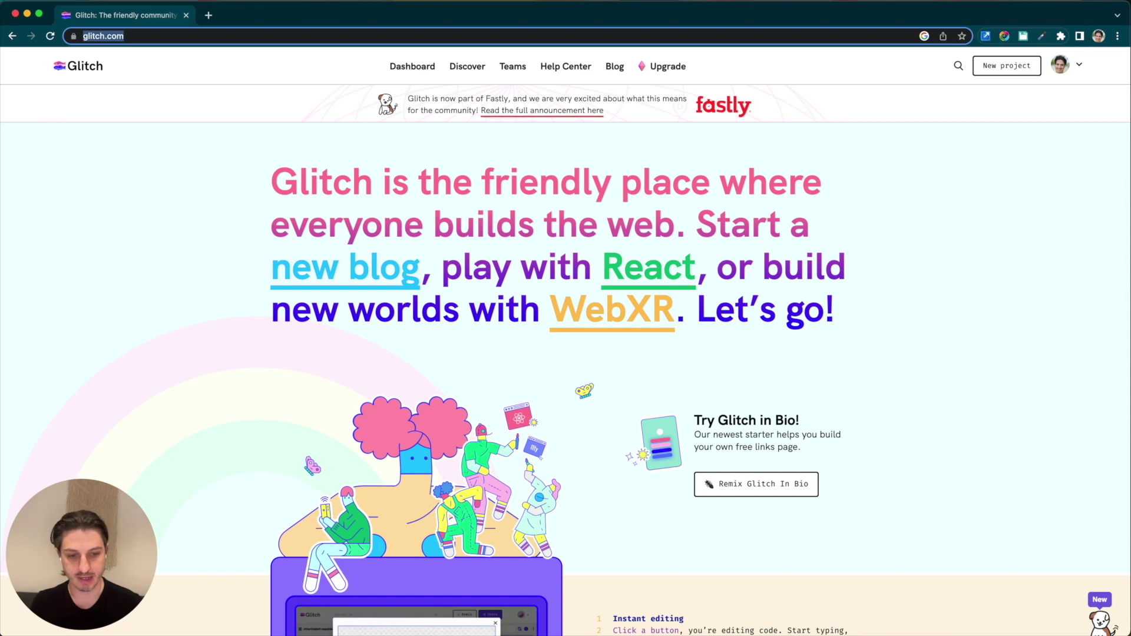
left_click(1007, 66)
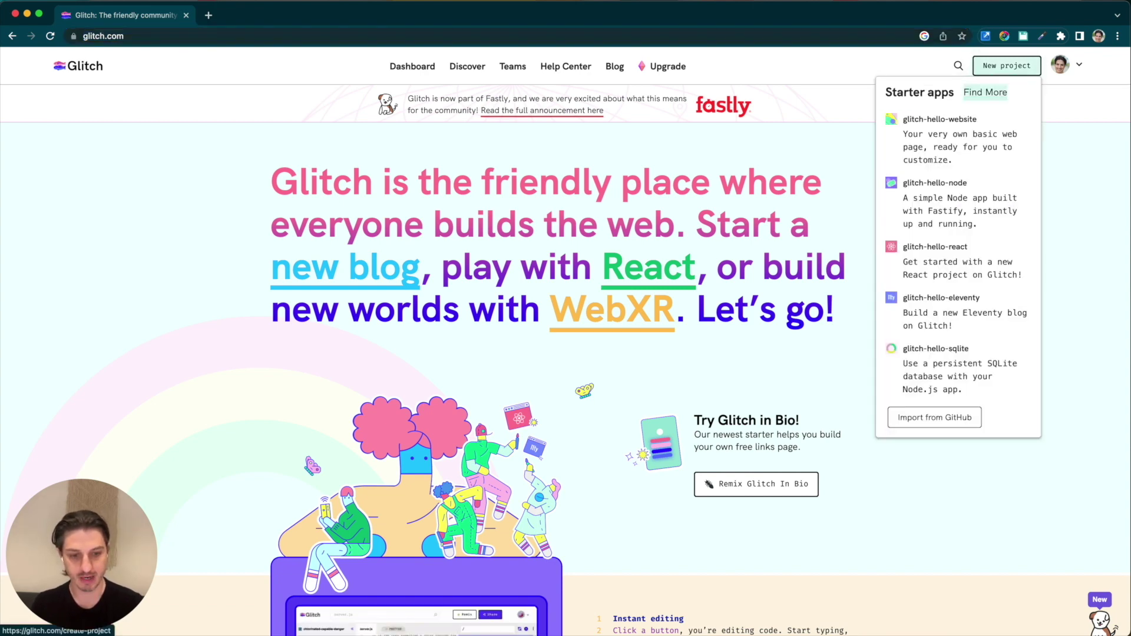
left_click(984, 92)
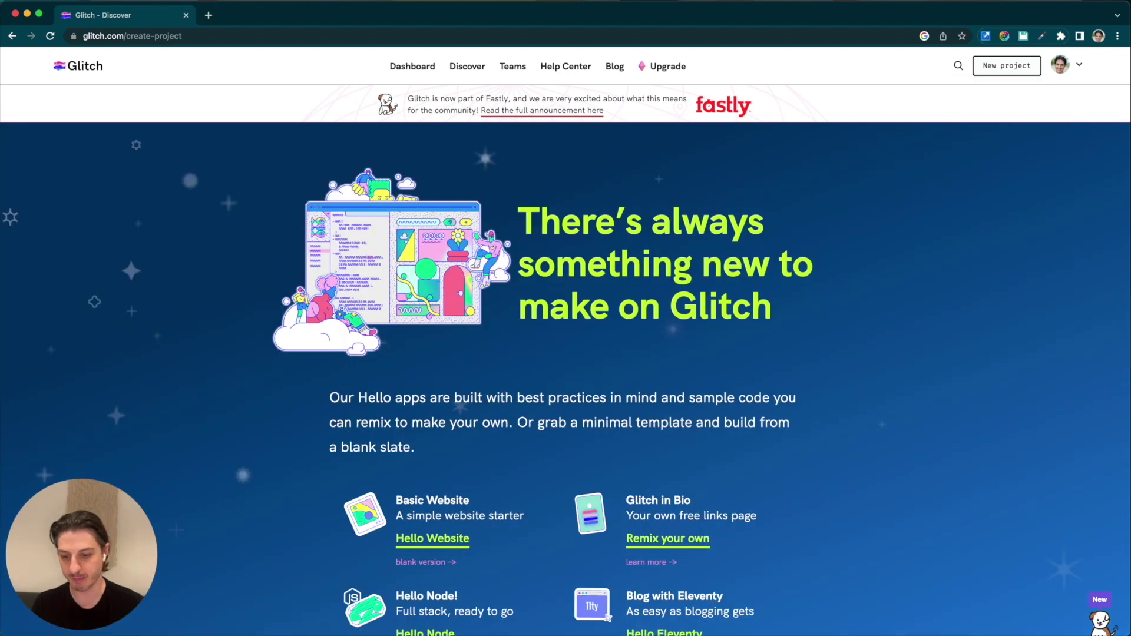
scroll(566, 353, "down", 1)
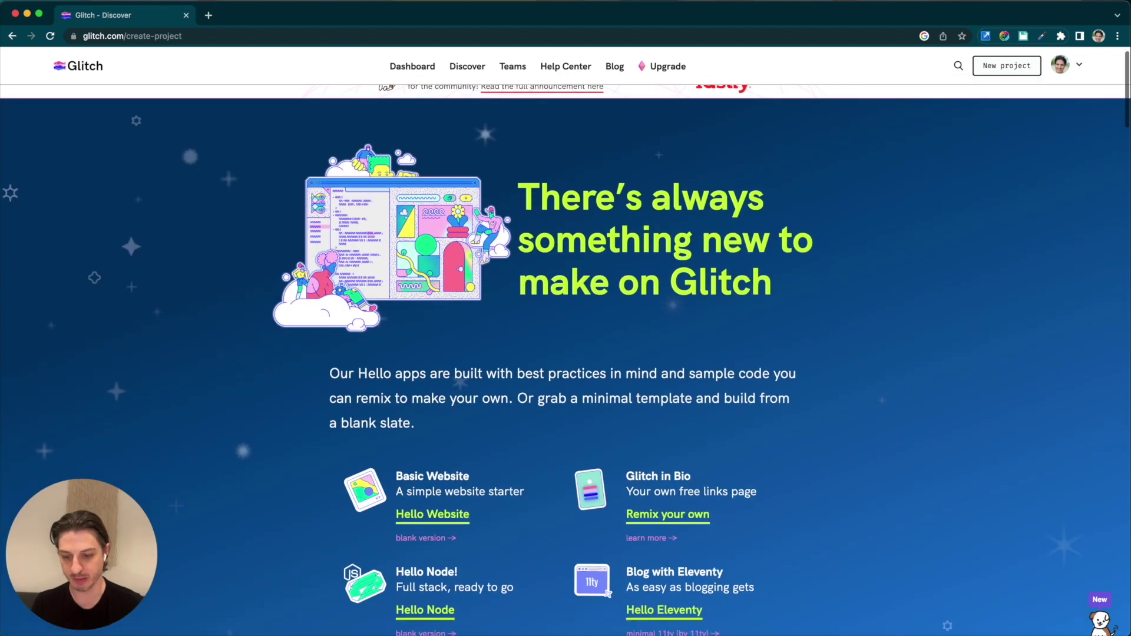
left_click(421, 530)
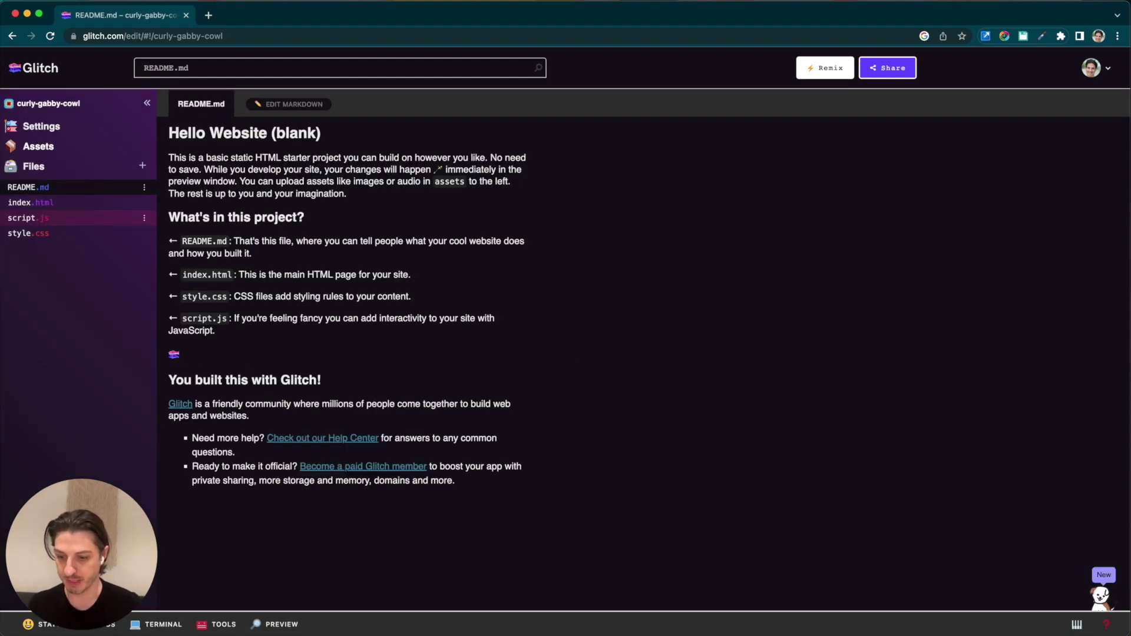
Step: Delete script.js and style.css from the project
left_click(145, 218)
left_click(185, 267)
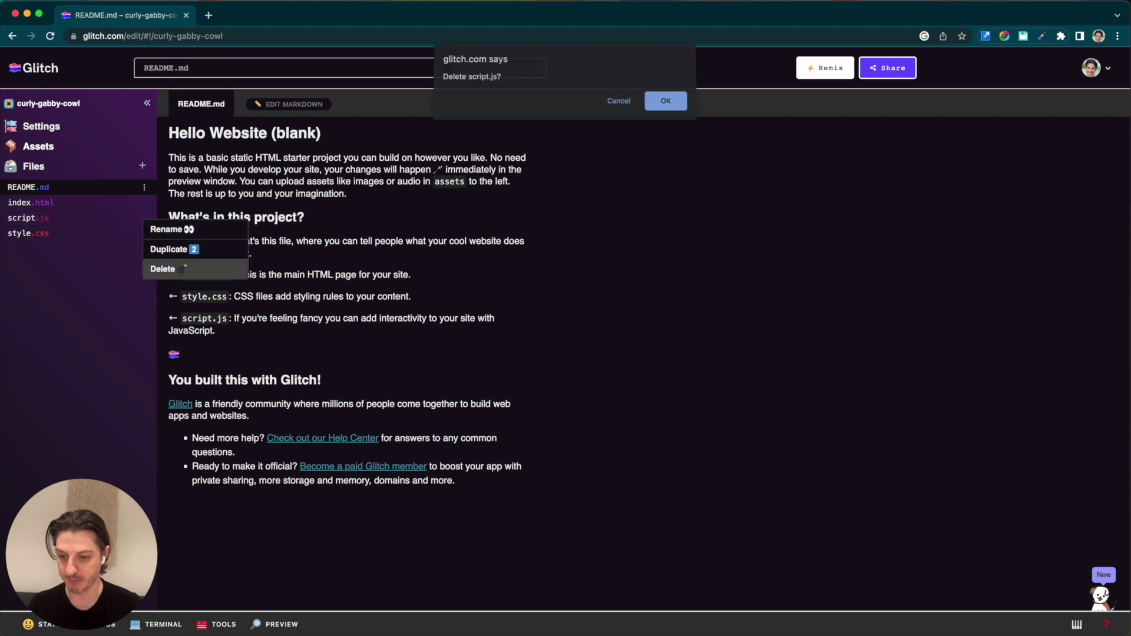
key("Return")
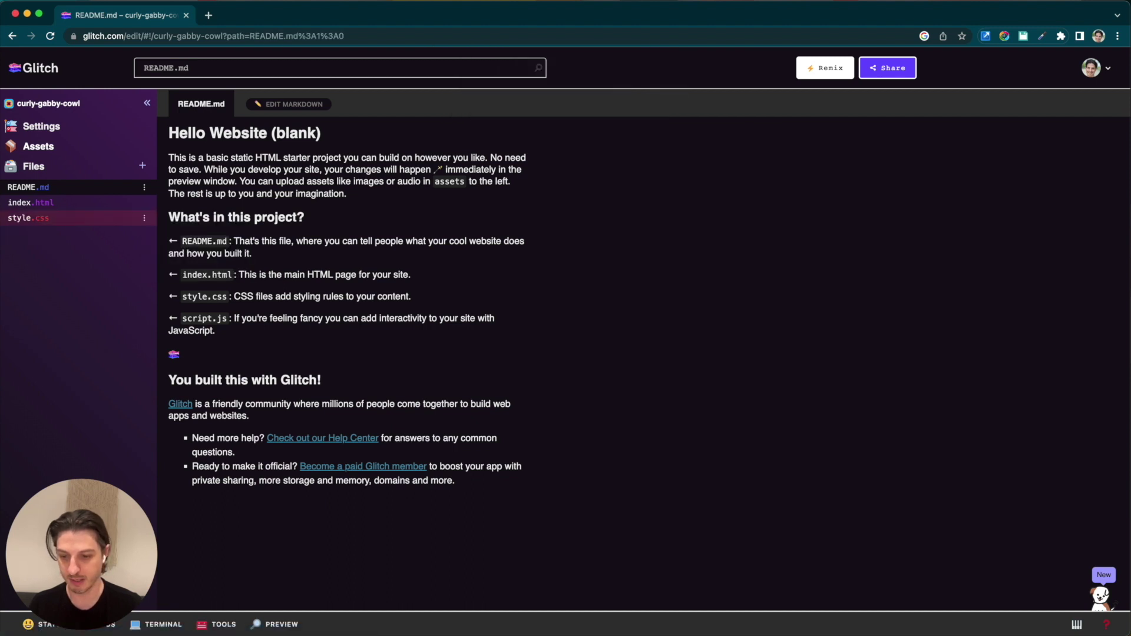
left_click(144, 218)
left_click(183, 267)
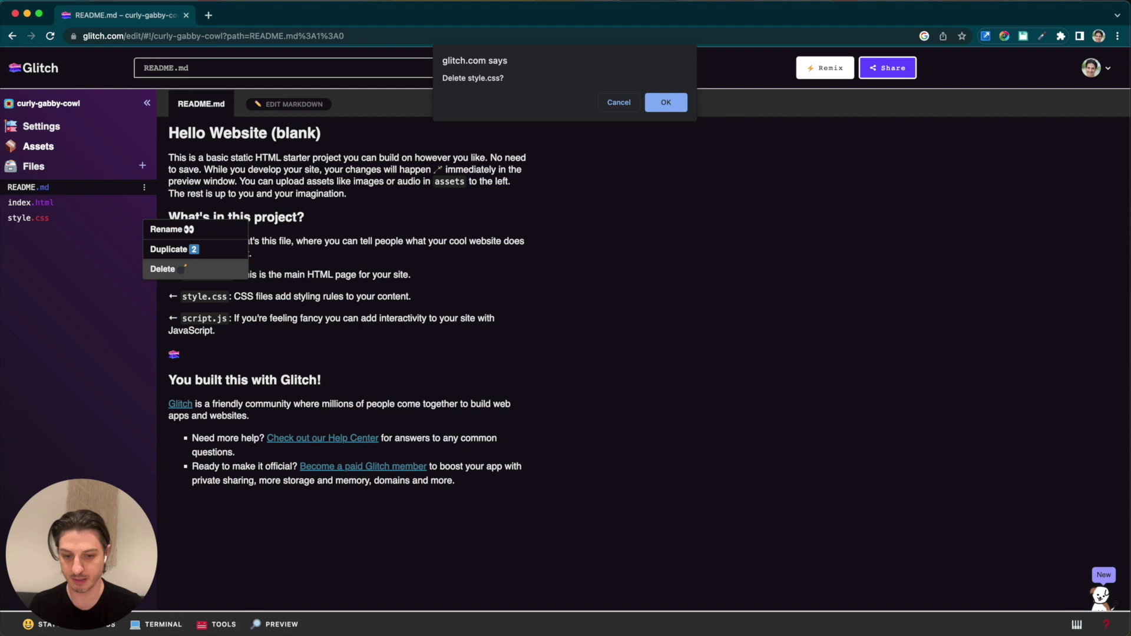
key("Return")
Step: Open index.html and select all of its code
left_click(31, 203)
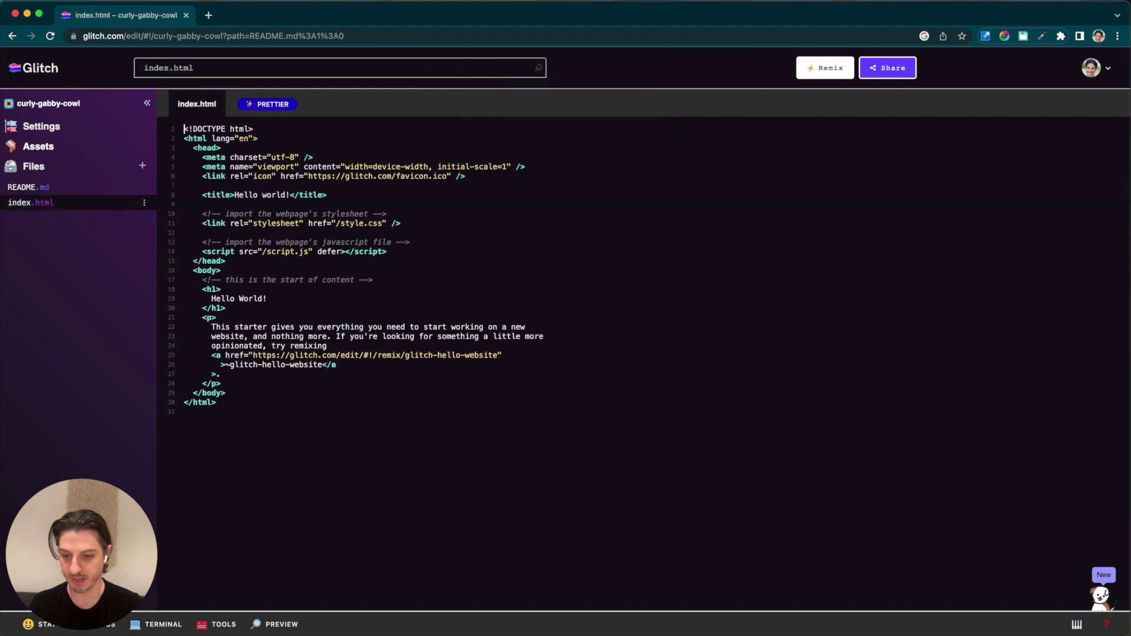
left_click(217, 317)
key("ctrl+a")
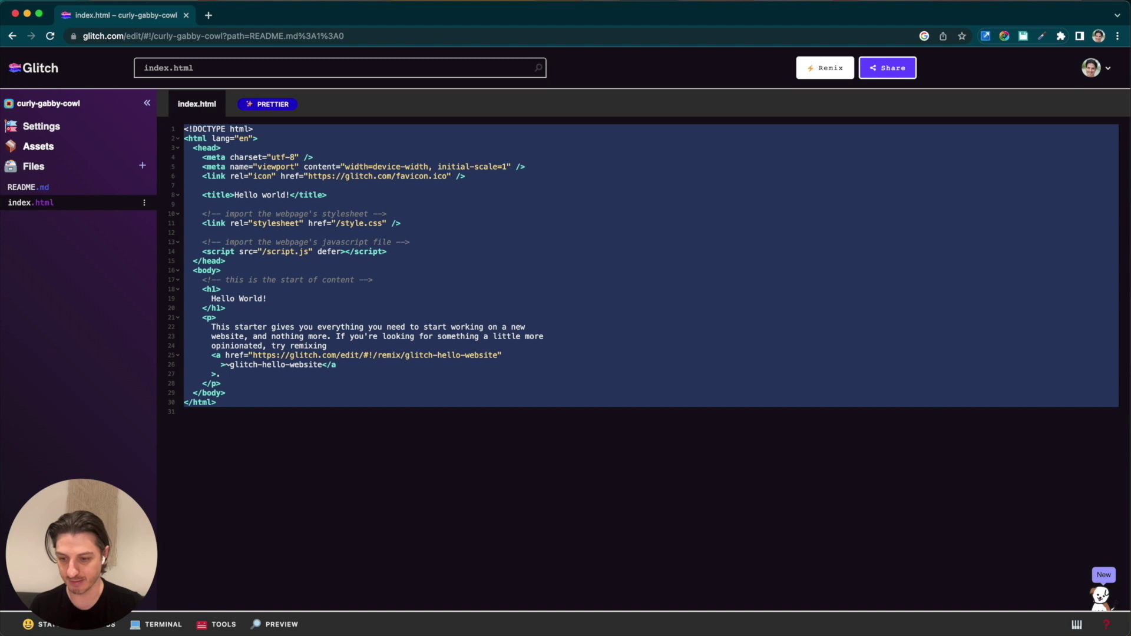
Step: Replace index.html with the Zendesk example page and highlight the ZAF SDK include
key("BackSpace")
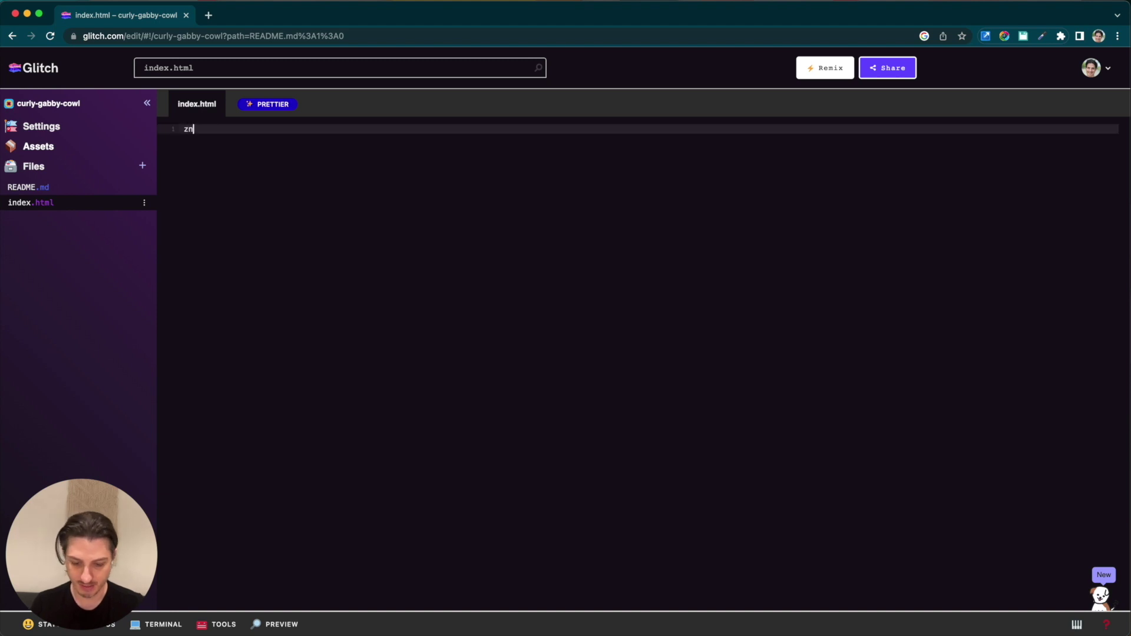
type("<!DOCTYPE html> <html lang=\"en\">   <head>     <meta charset=\"UTF-8\" />     <meta name=\"viewport\" content=\"width=device-width, initial-scale=1.0\" />     <script src=\"https://static.zdassets.com/zendesk_app_framework_sdk/2.0/zaf_sdk.min.js\"></script>     <script>       const client = ZAFClient.init();       client.invoke(\"resize\", { width: \"100%\", height: \"120px\" });     </script>     <title>Zendesk Example App</title>   </head>   <body></body> </html>")
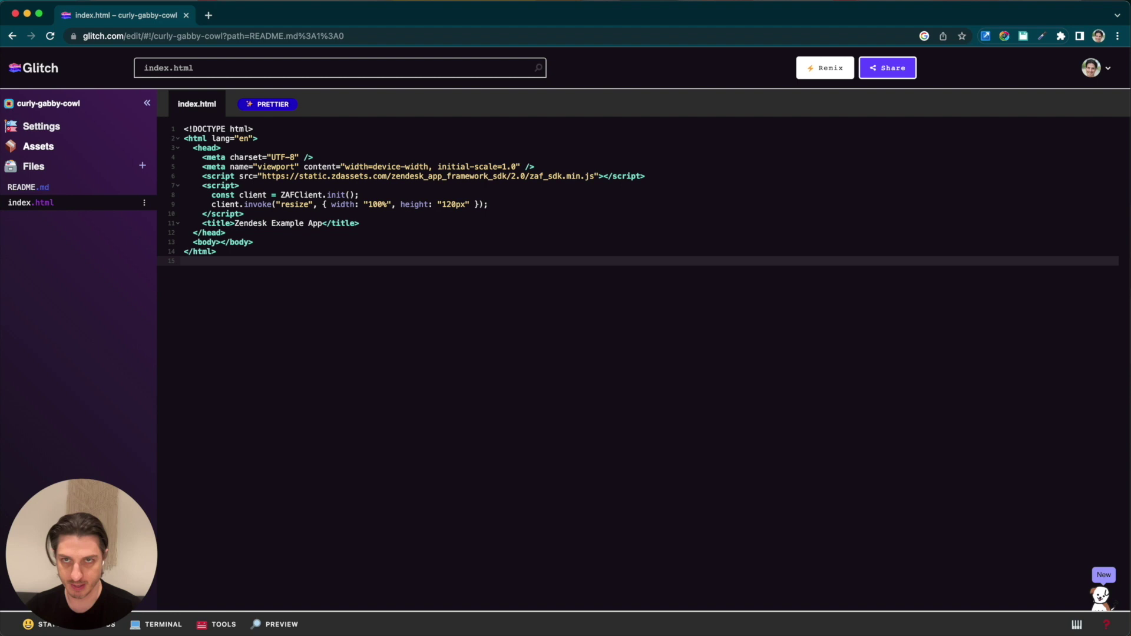
key("Up")
key("Up")
key("Up")
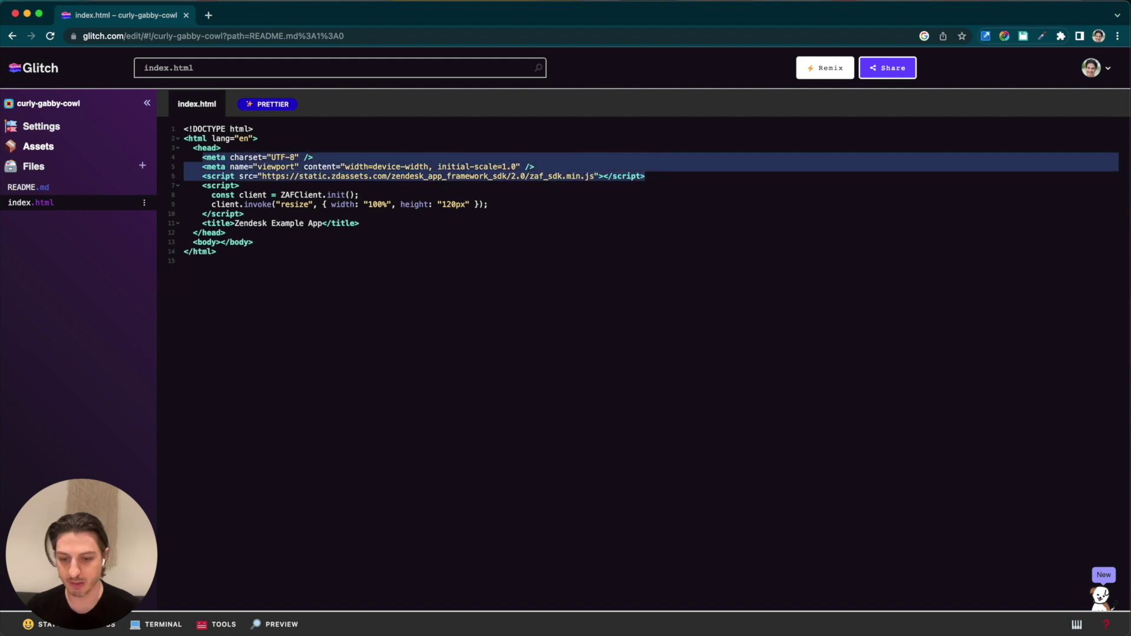
key("End")
key("shift+Home")
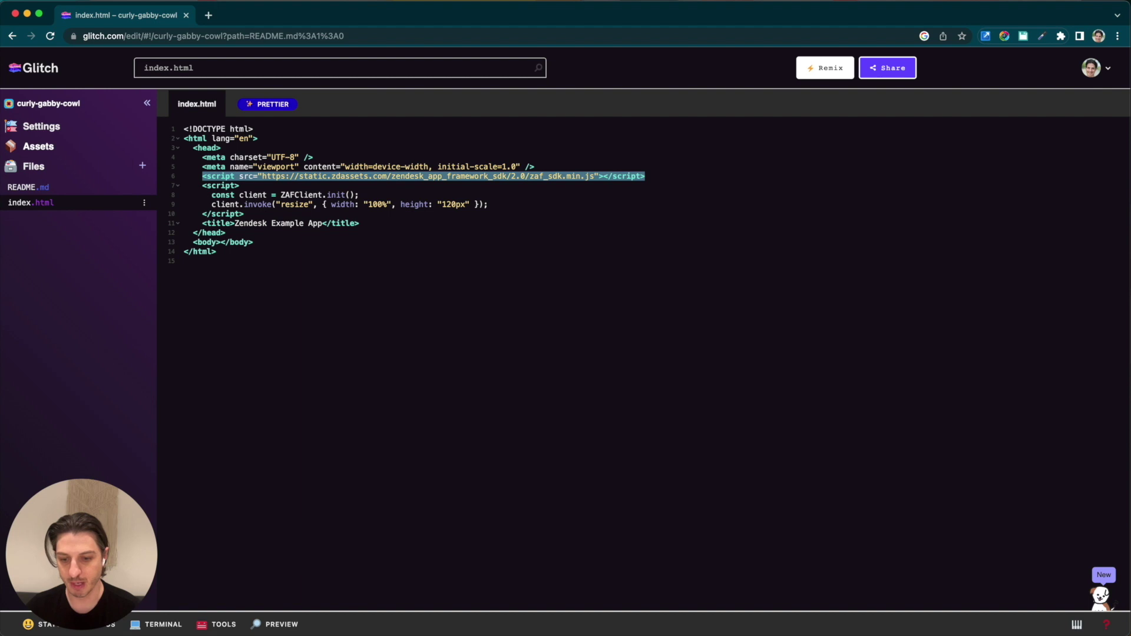
Step: Highlight the ZAFClient.init line, then open blank lines inside the empty body
left_click(405, 175)
key("Down")
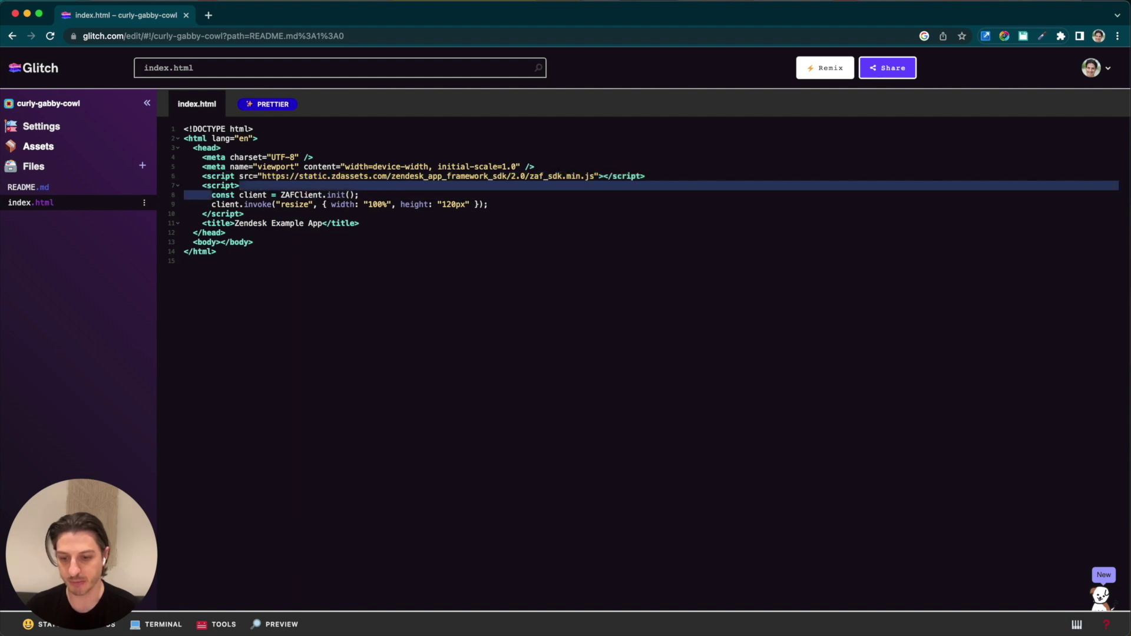
key("shift+Home")
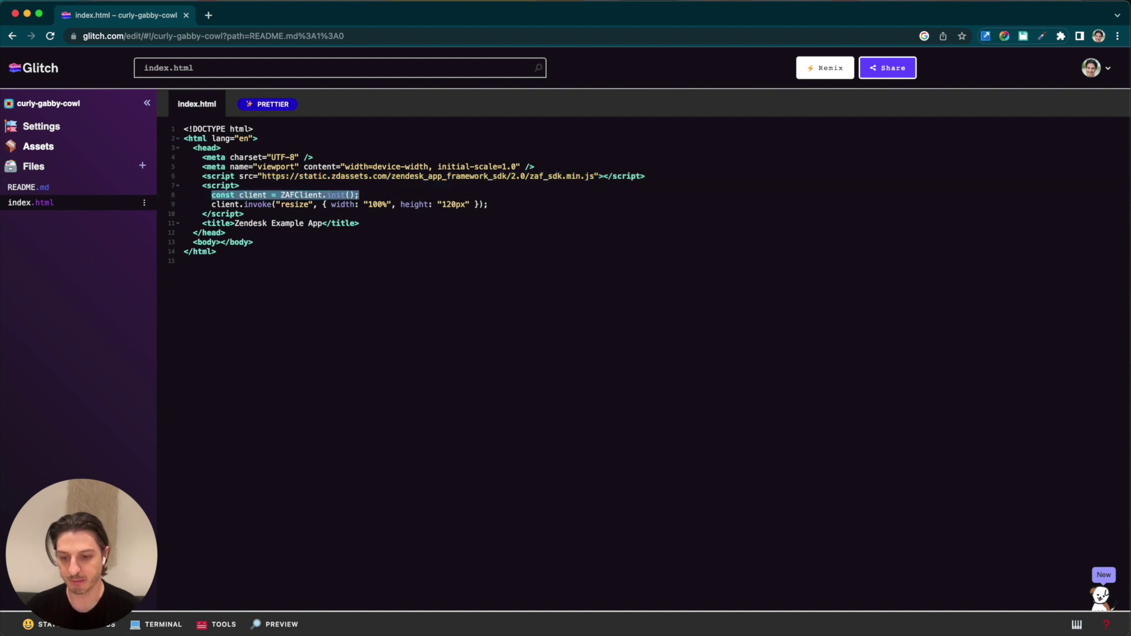
left_click(220, 242)
key("Return")
key("Return")
key("Return")
key("Up")
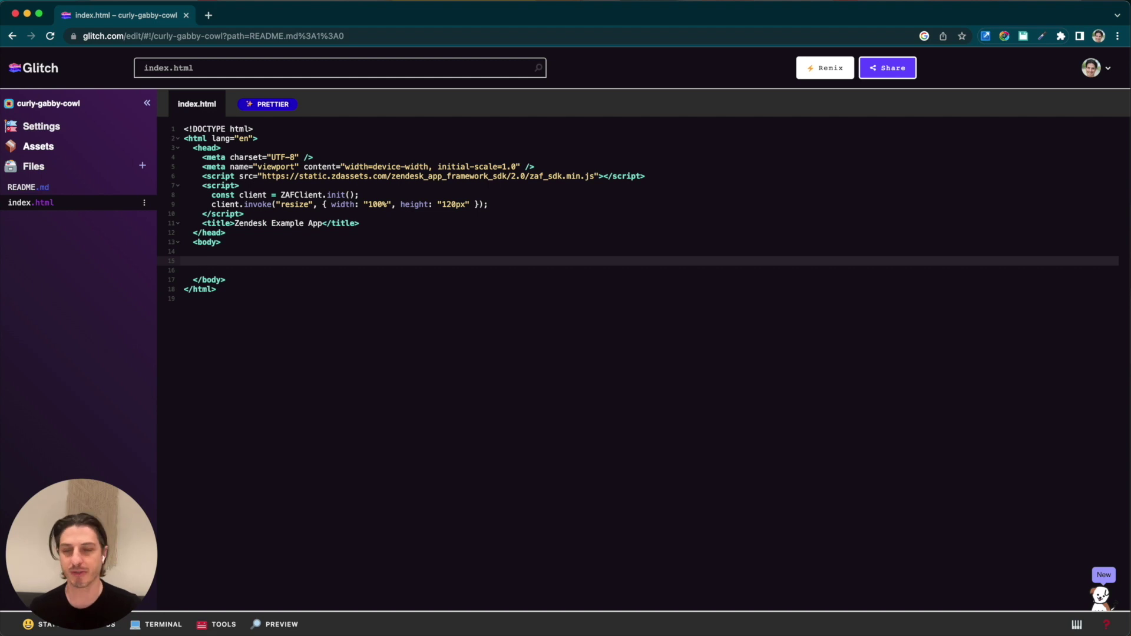
type("<script>")
Step: Write a sendVibe function that appends "You're just super!" to the comment
key("Return")
key("Return")
key("Return")
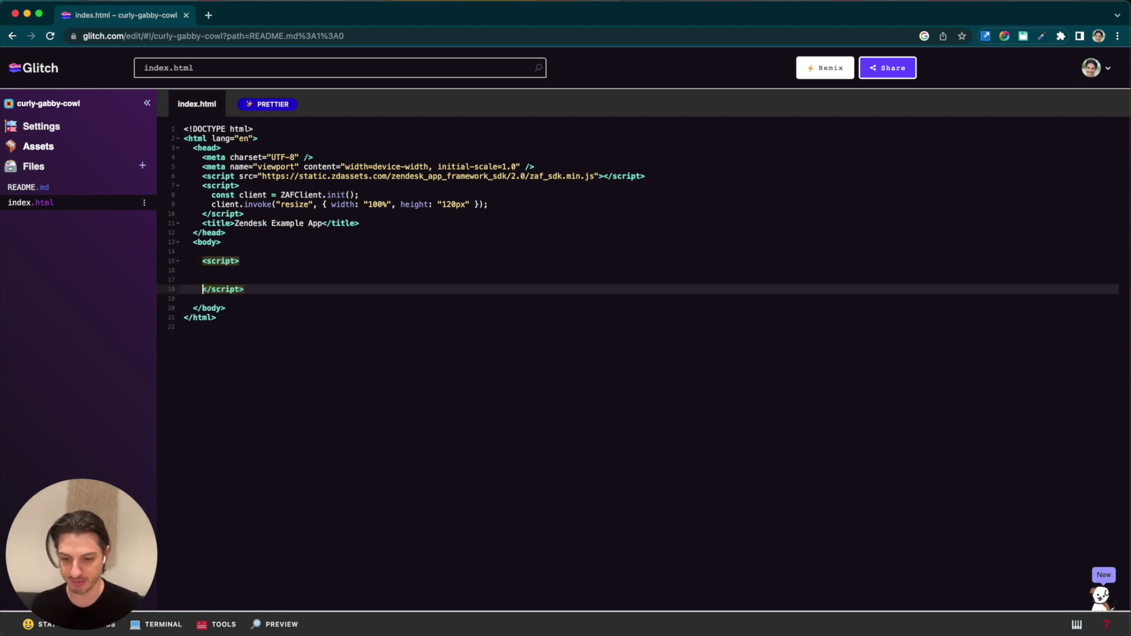
key("Up")
key("Up")
key("Return")
type("functi")
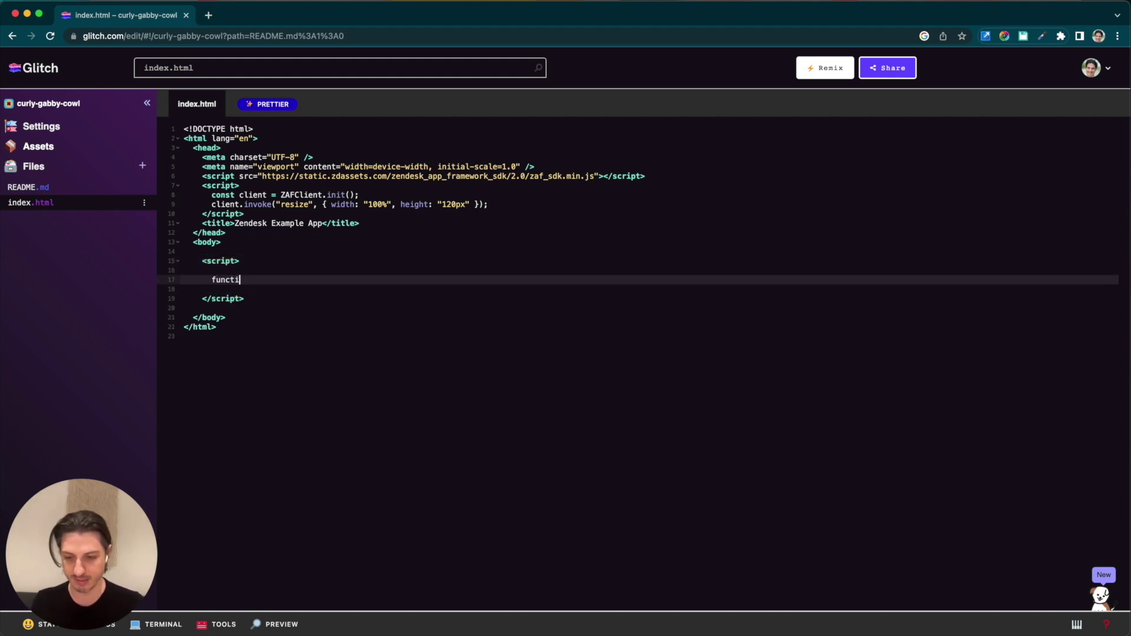
type("on sendVib")
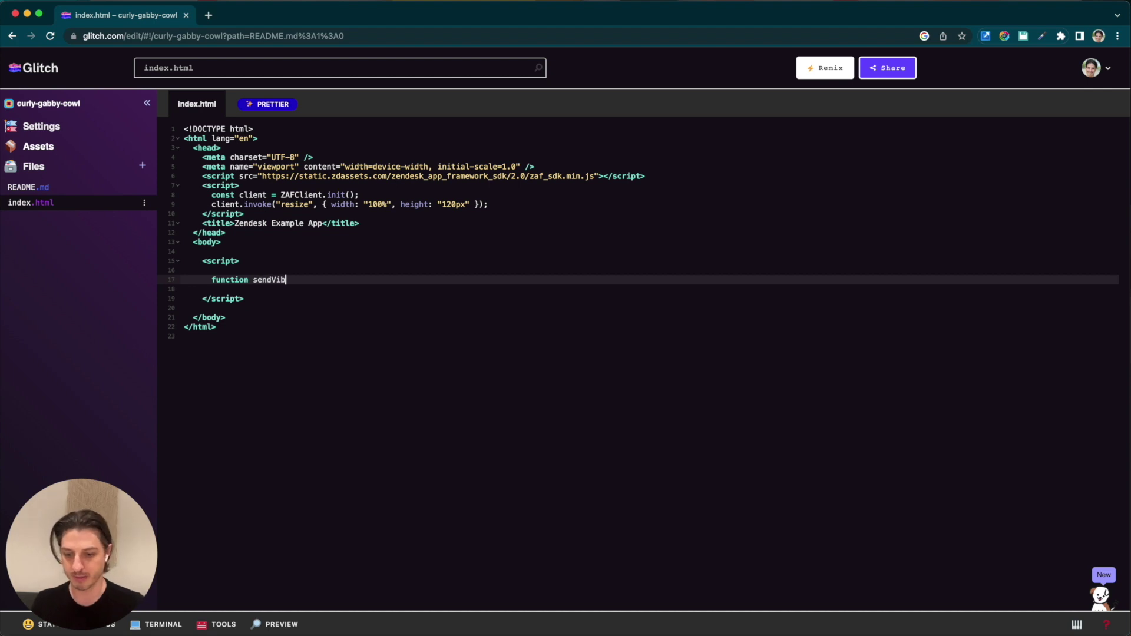
type("e() {")
key("Return")
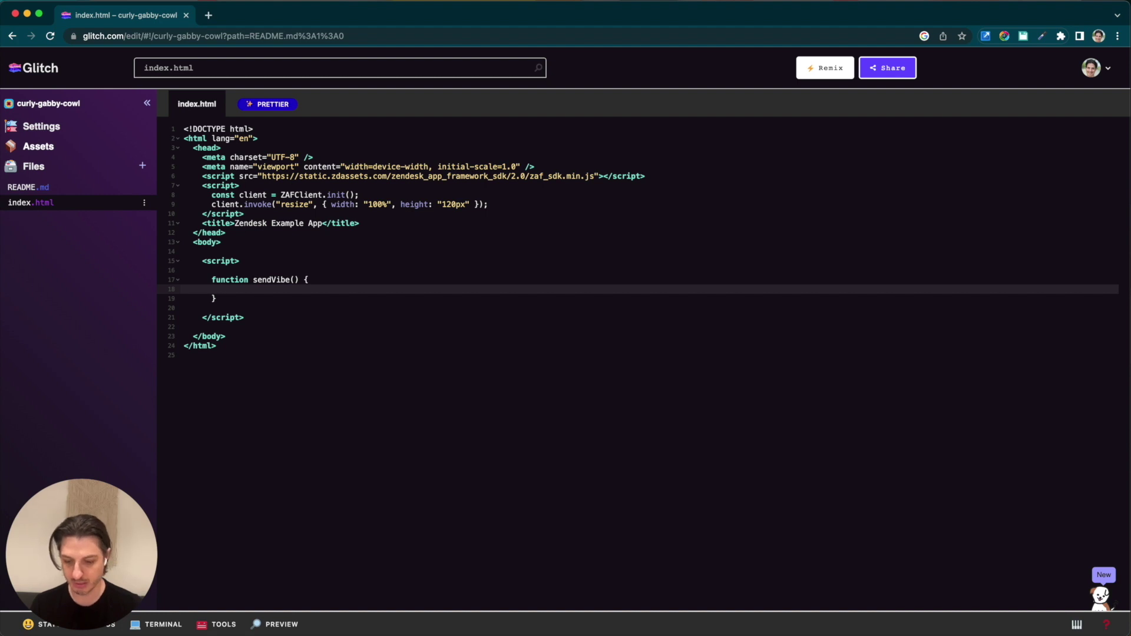
type("client.")
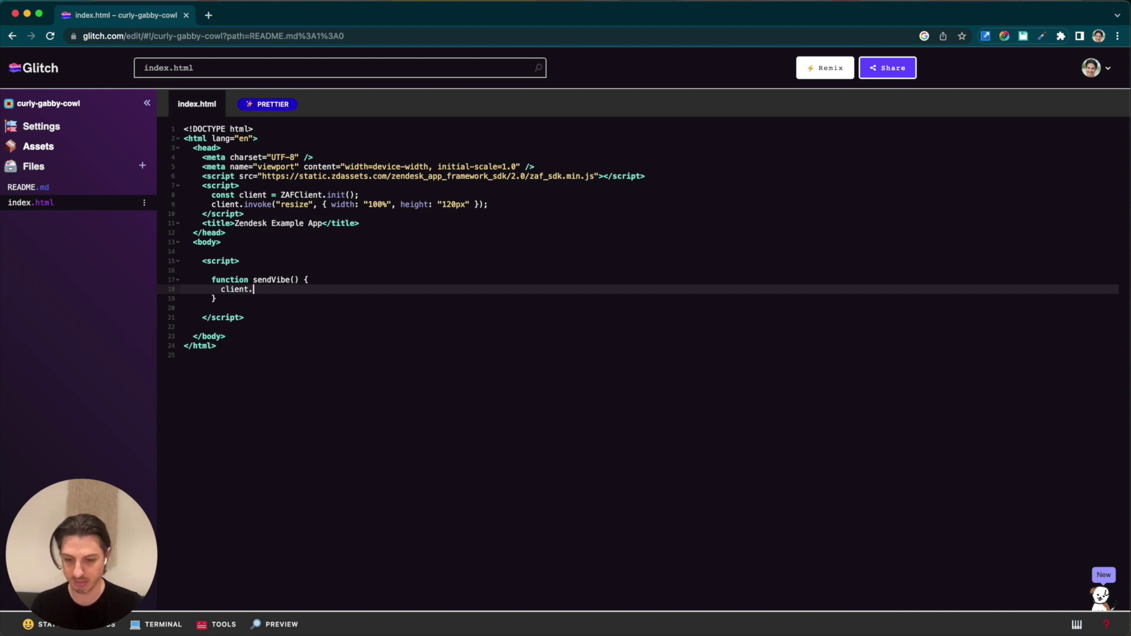
type("in")
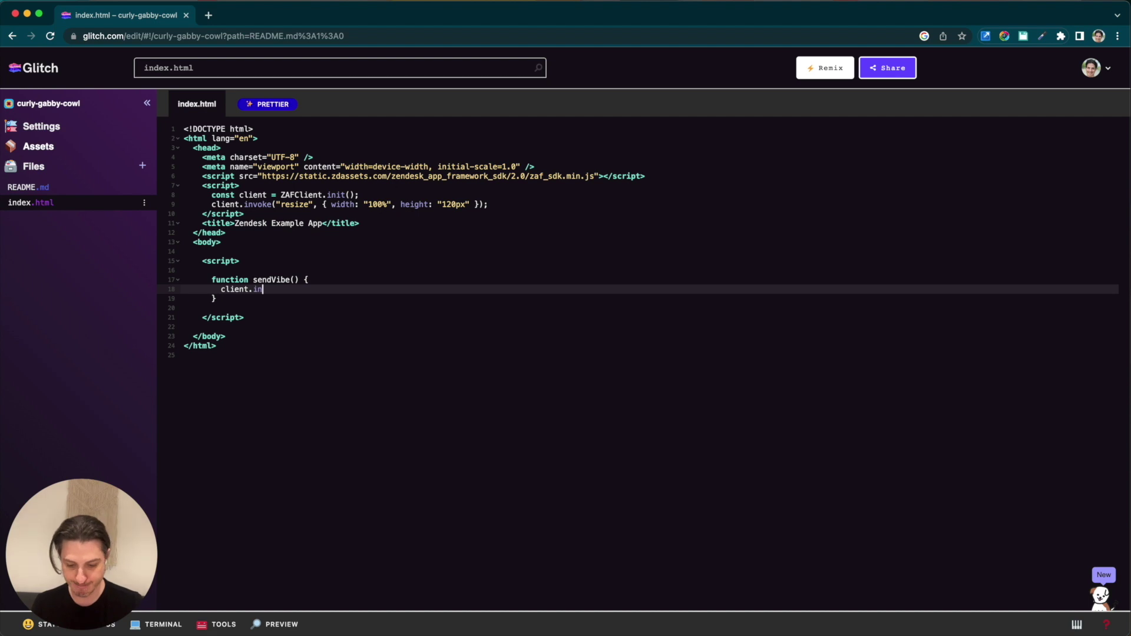
type("voke(")
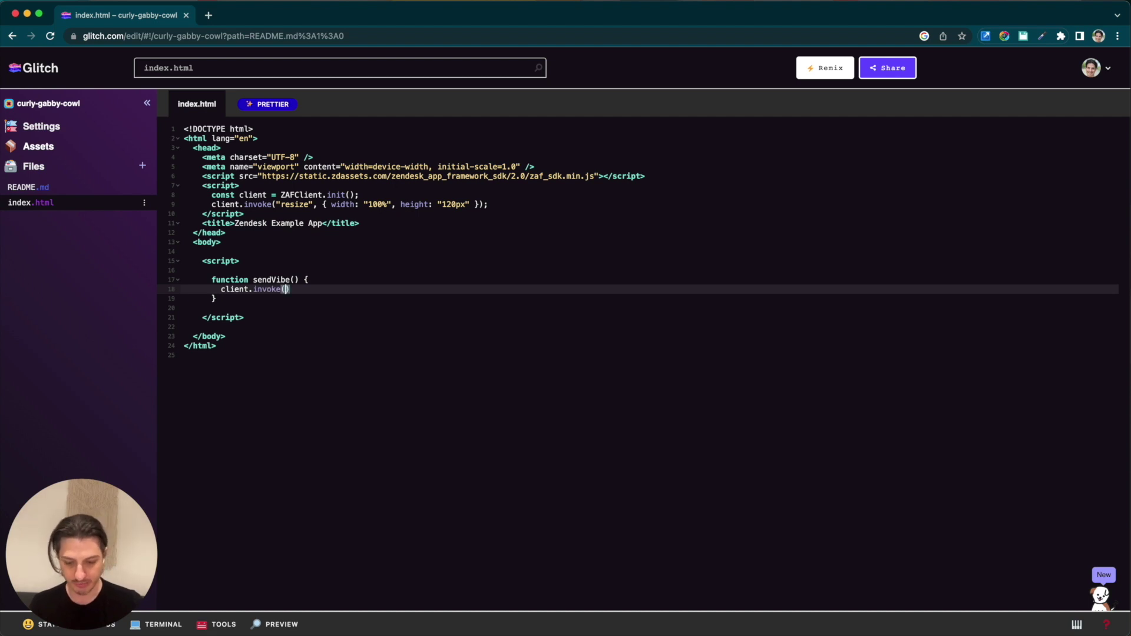
type("\"comment")
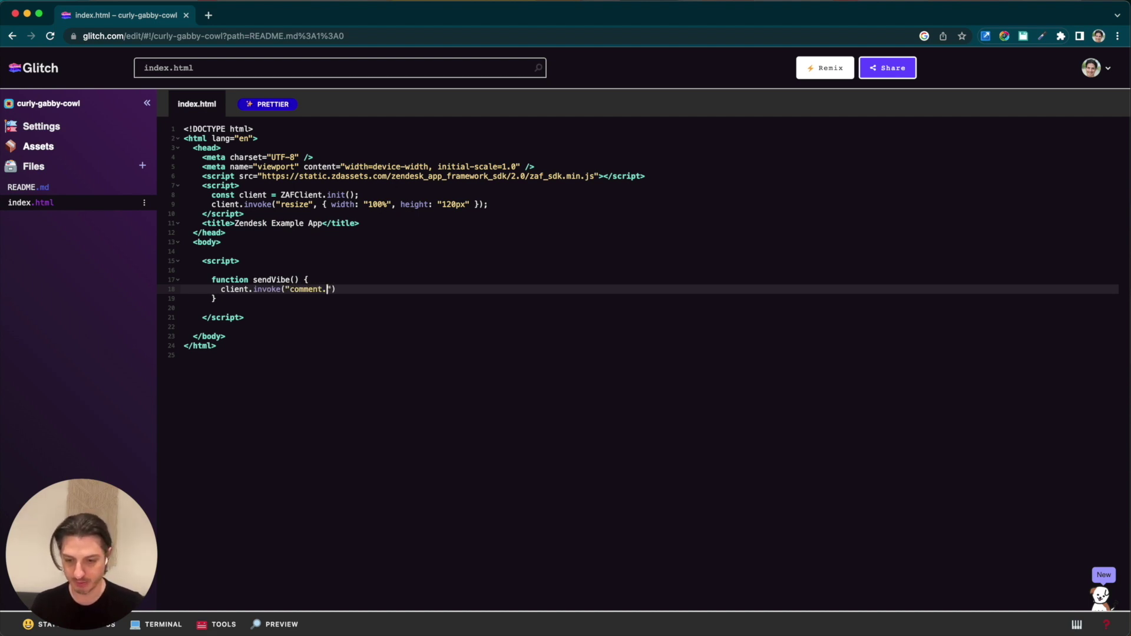
type(".appendTe")
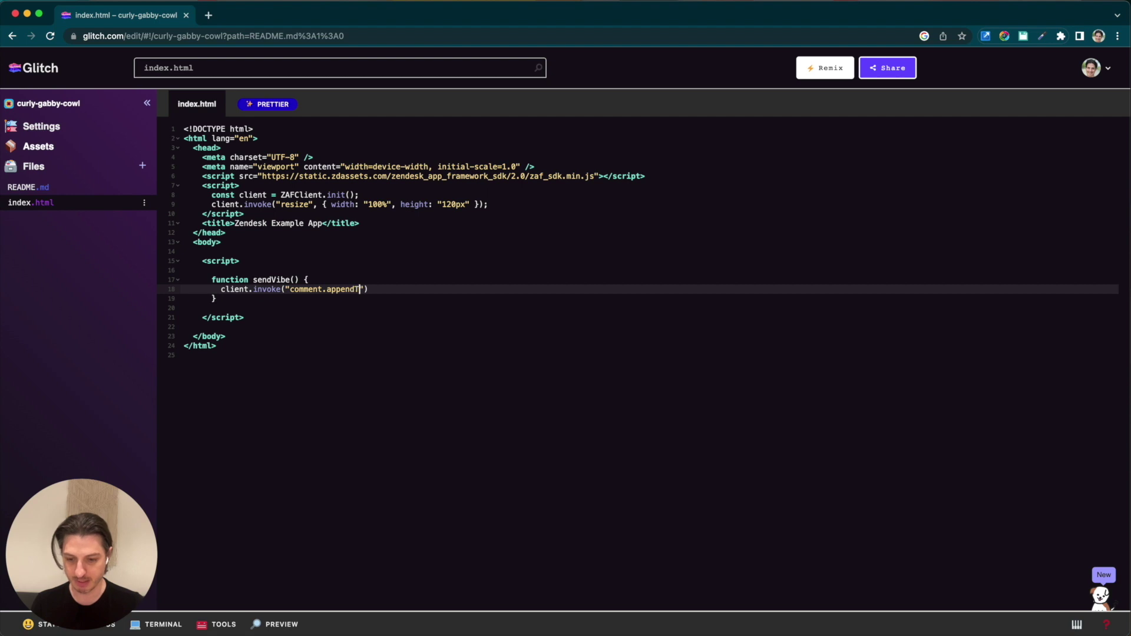
type("xt\"")
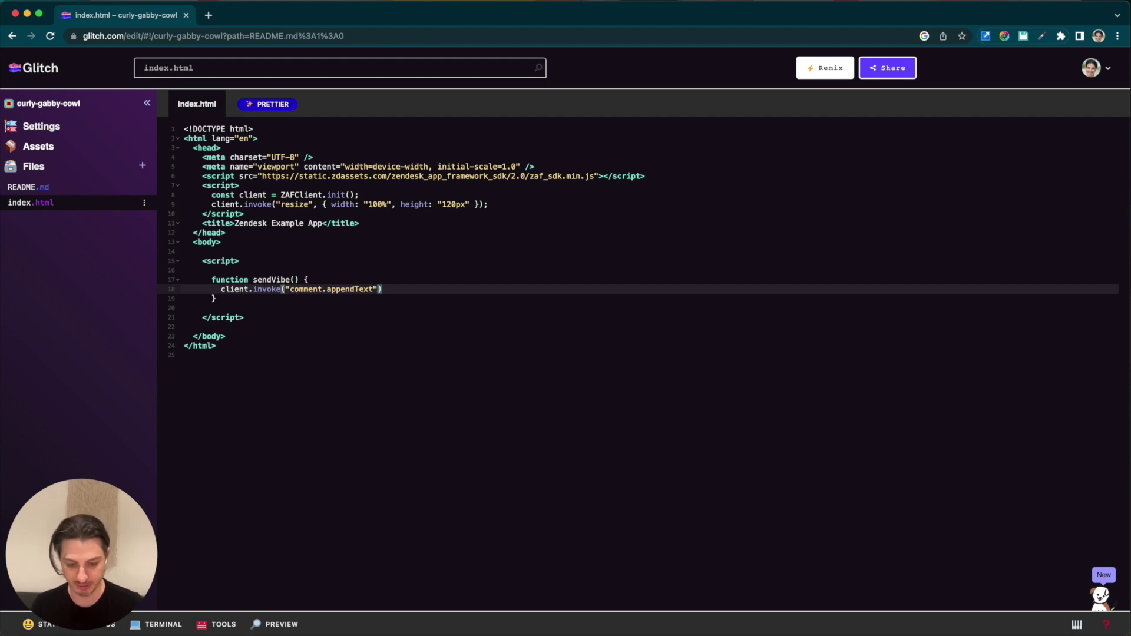
type(", \"")
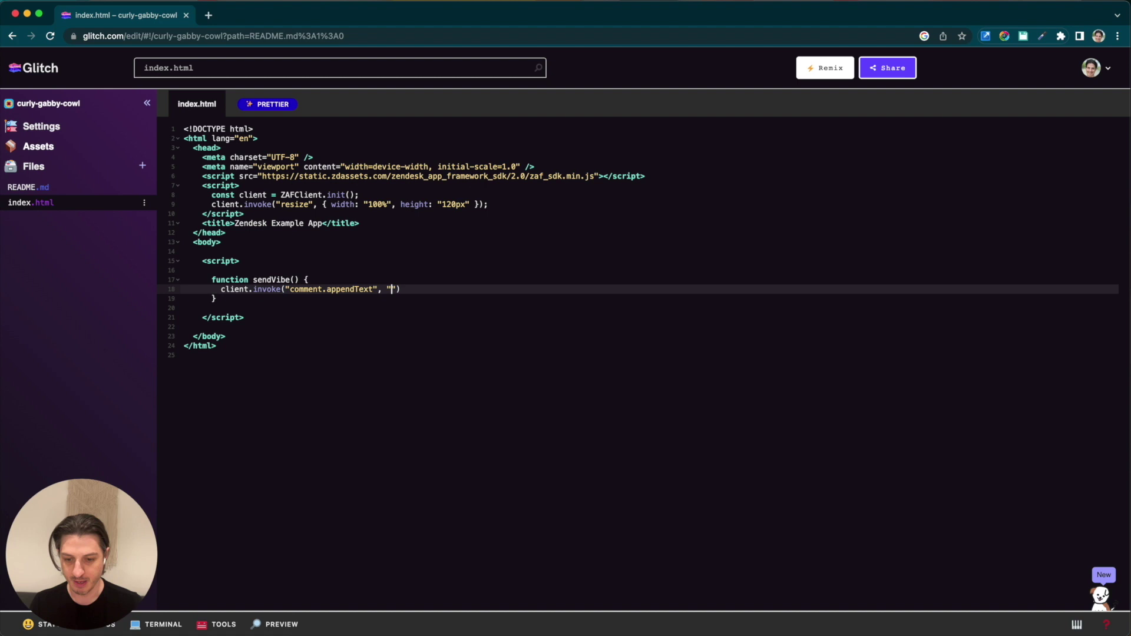
type("You're ju")
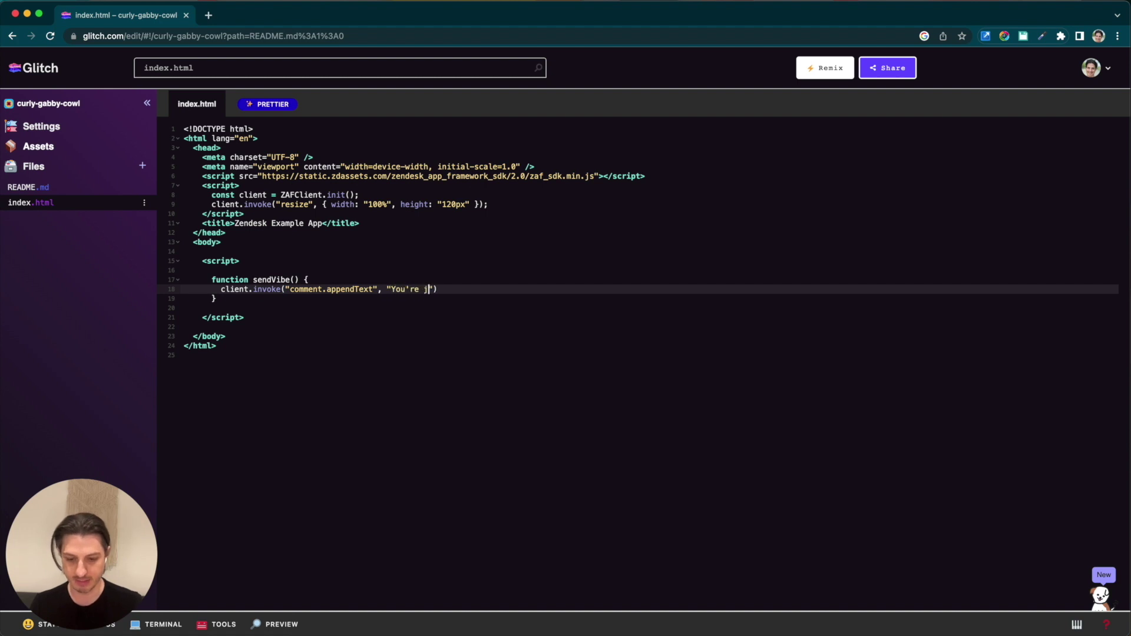
type("st sup")
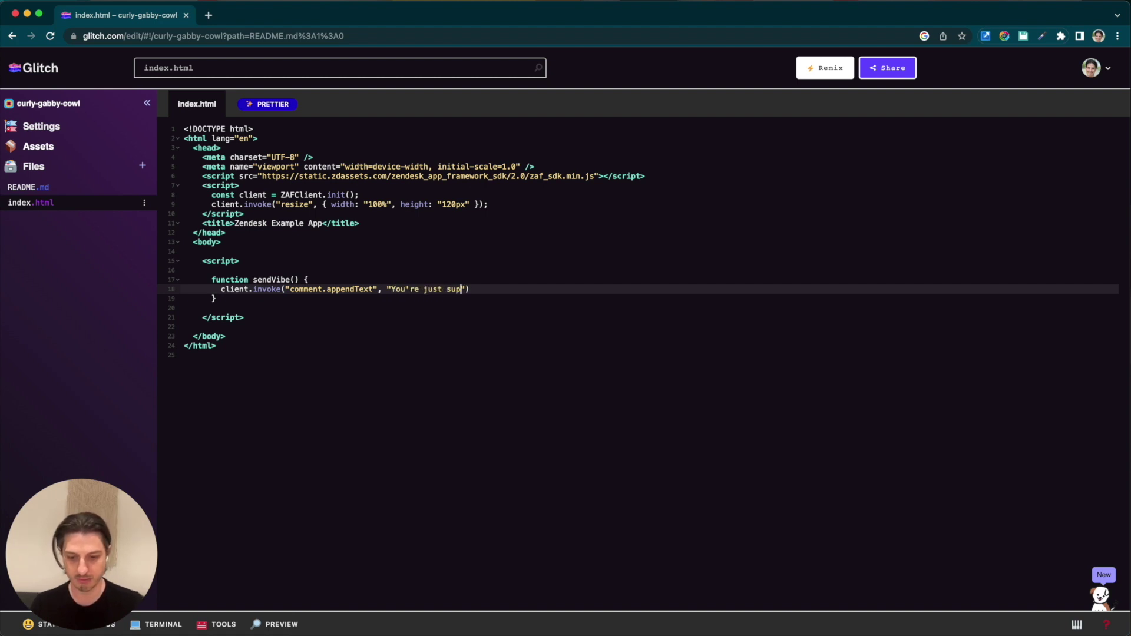
type("er!")
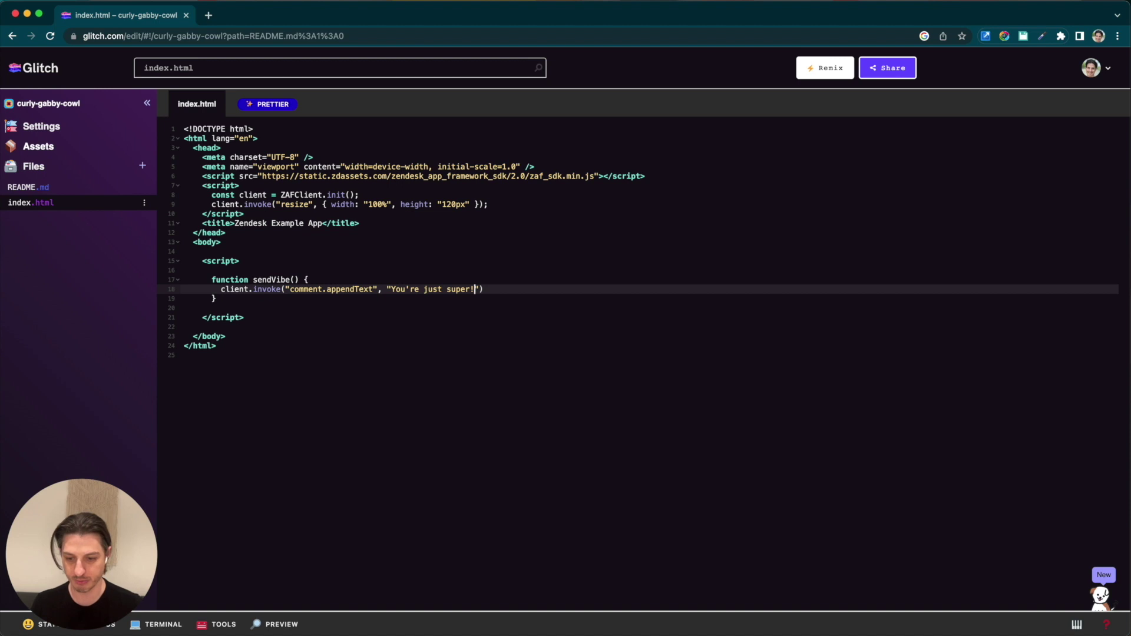
Step: Add an affirmation paragraph with a "Click me!" button calling sendVibe(), then format with Prettier
key("Down")
key("Down")
key("Down")
key("Return")
key("Return")
key("Up")
type("<")
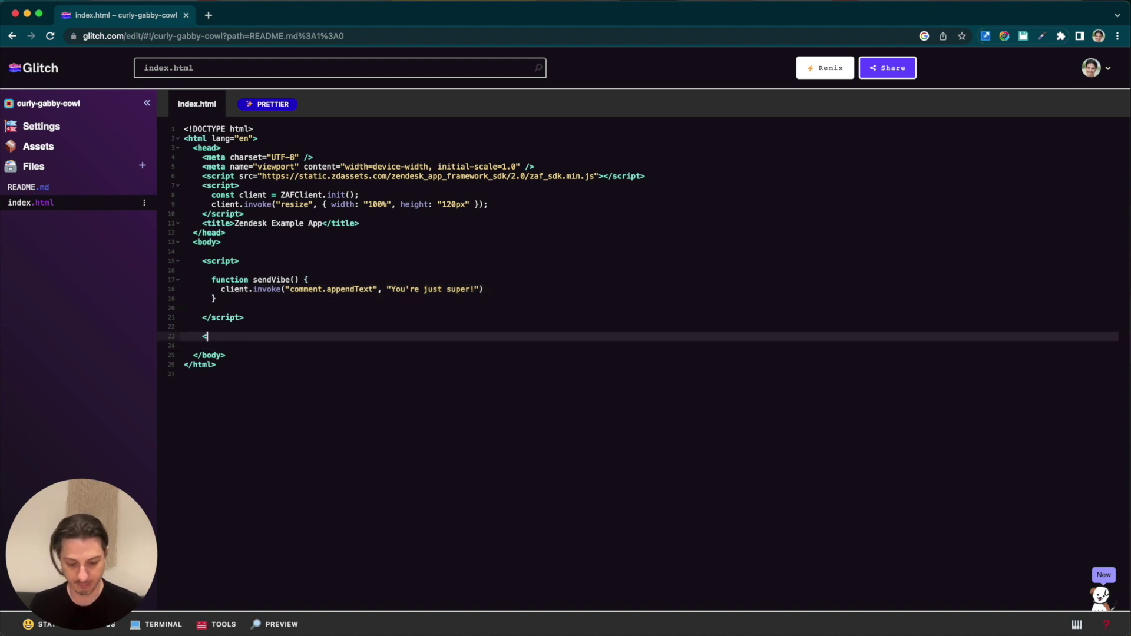
type("button")
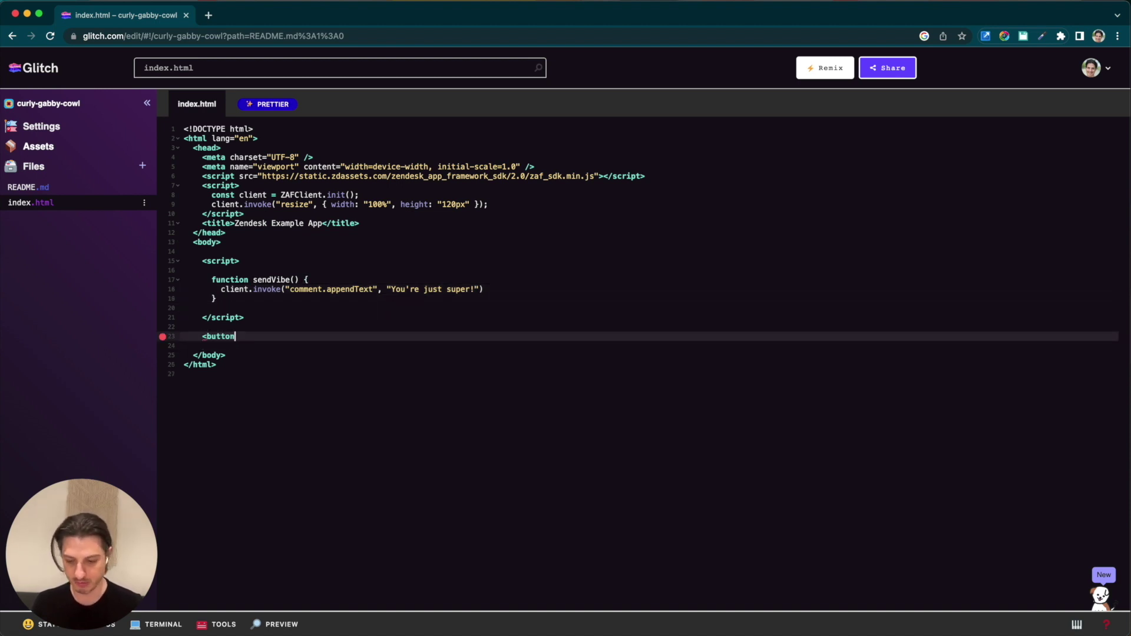
type(" onclick=")
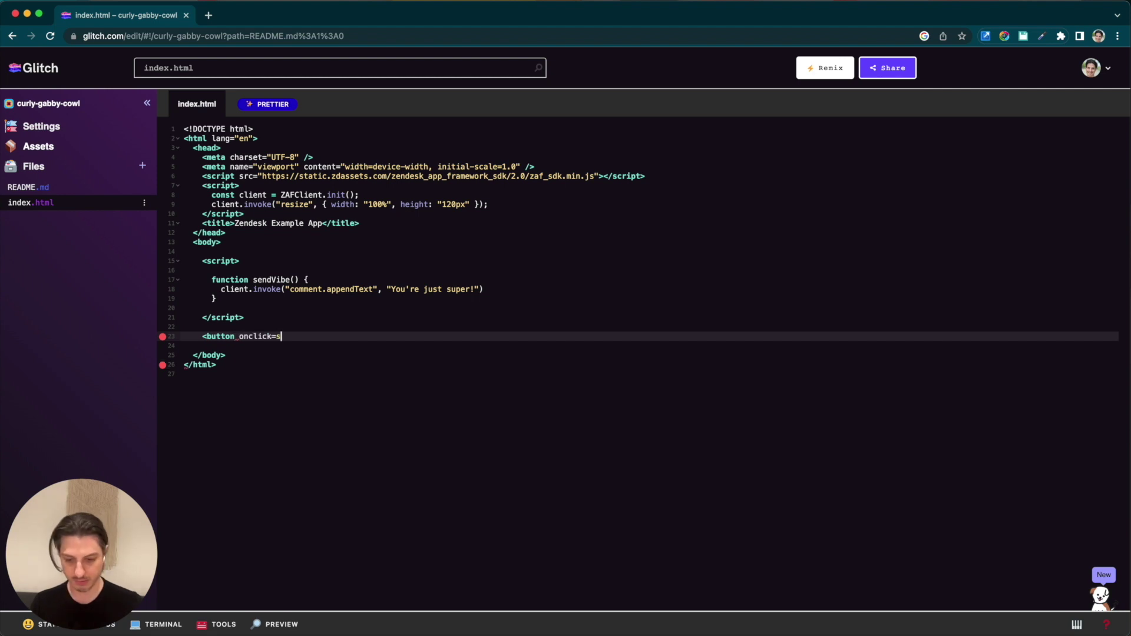
type("sendVibe")
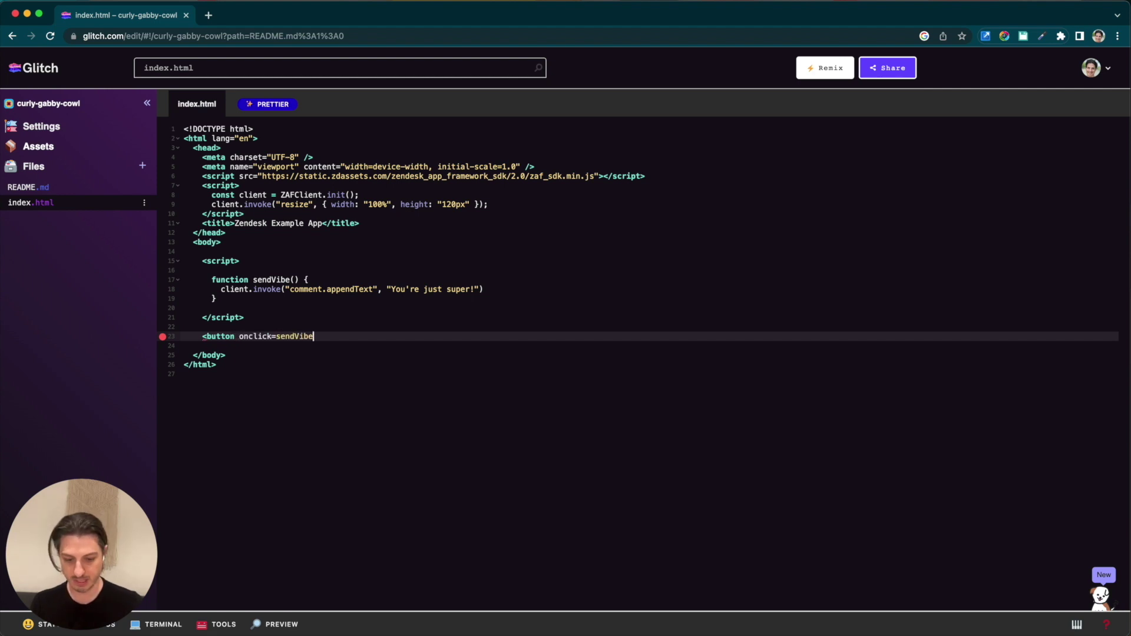
type("()\"\">")
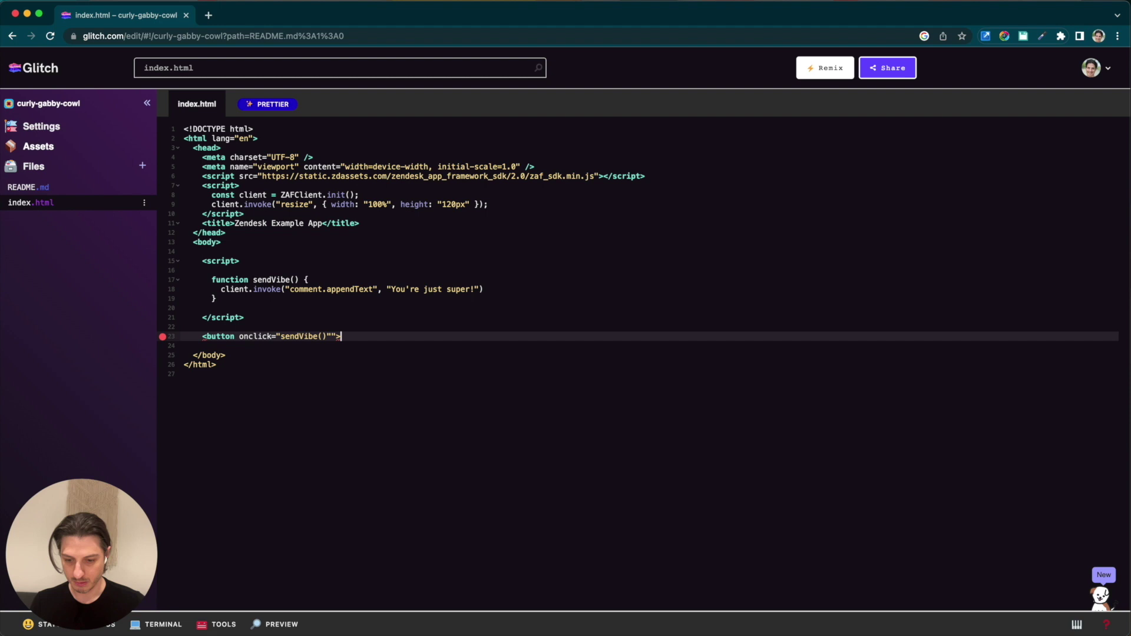
type("Click me")
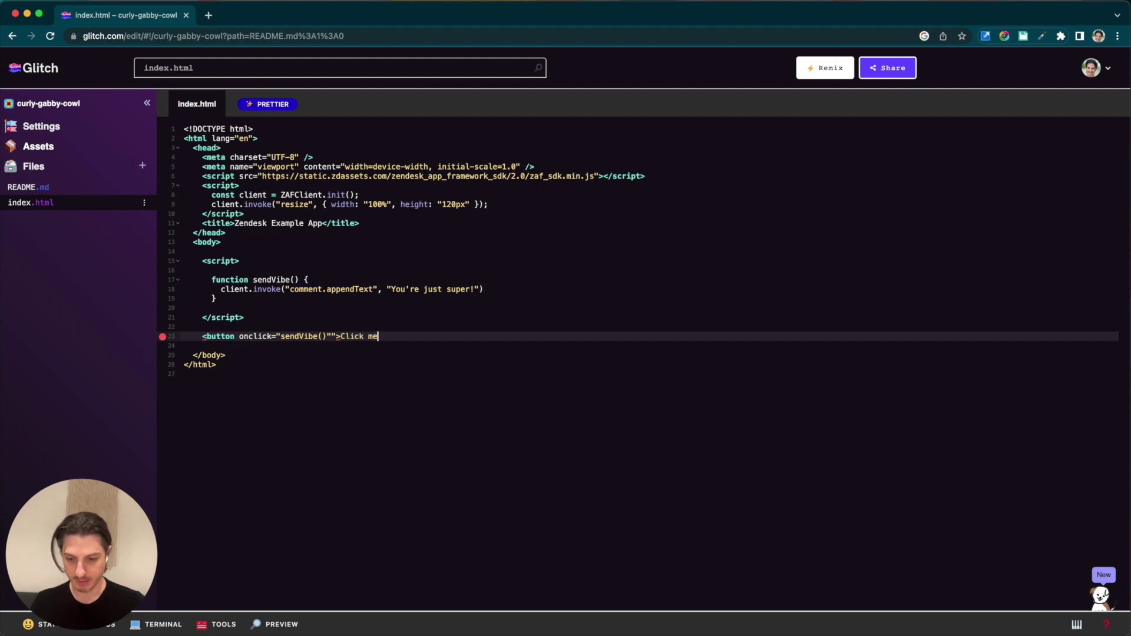
type("!Press for po")
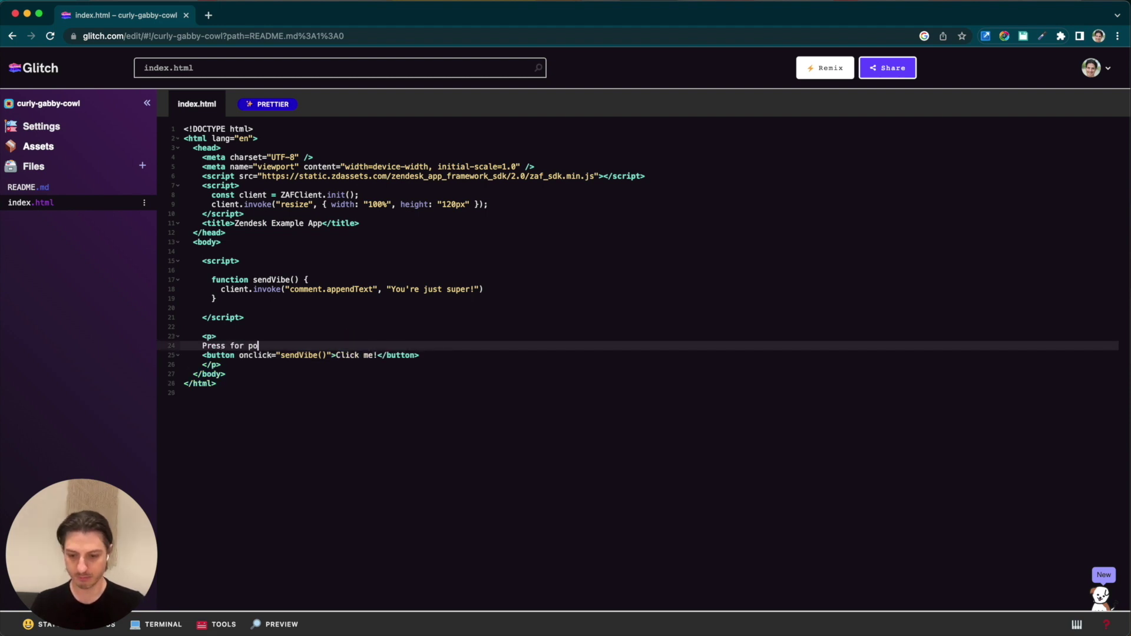
type("sitive affirmation:")
key("shift+alt+f")
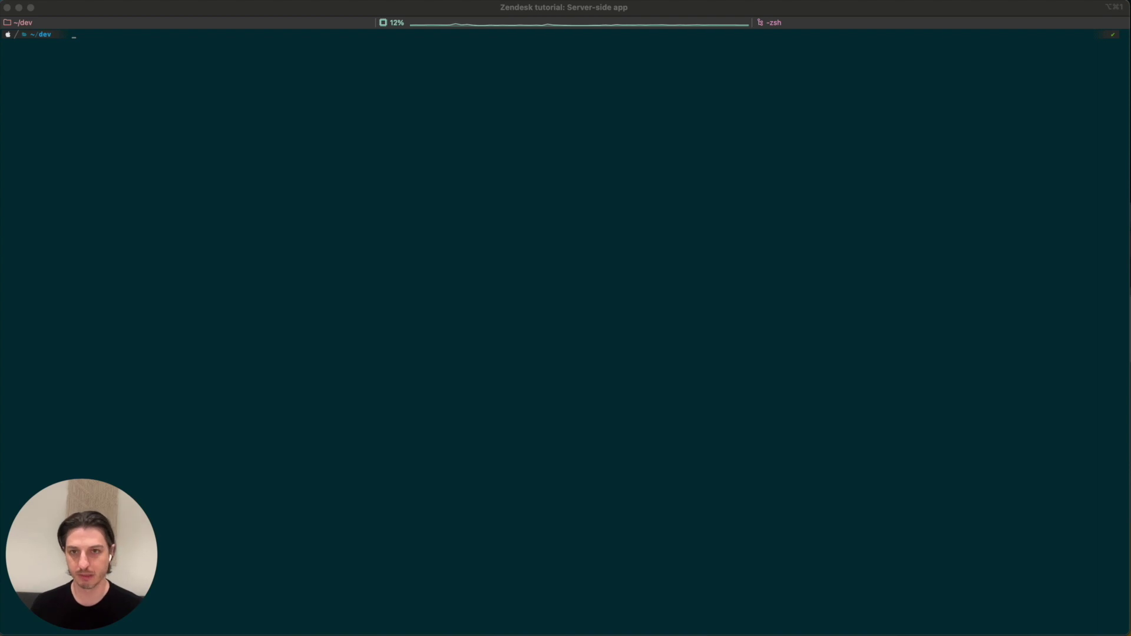
type("zcli apps:new")
Step: Scaffold serverSideApp, named 'Zendesk Tutorial server-side app', with zcli apps:new and author details
key("Return")
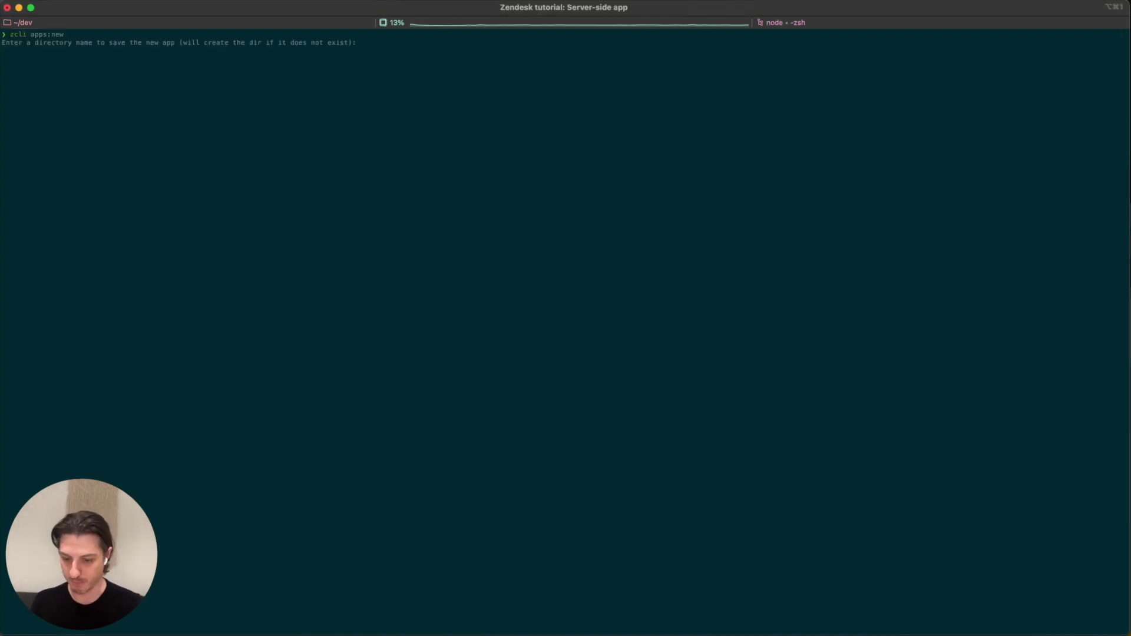
type("erverSideApp")
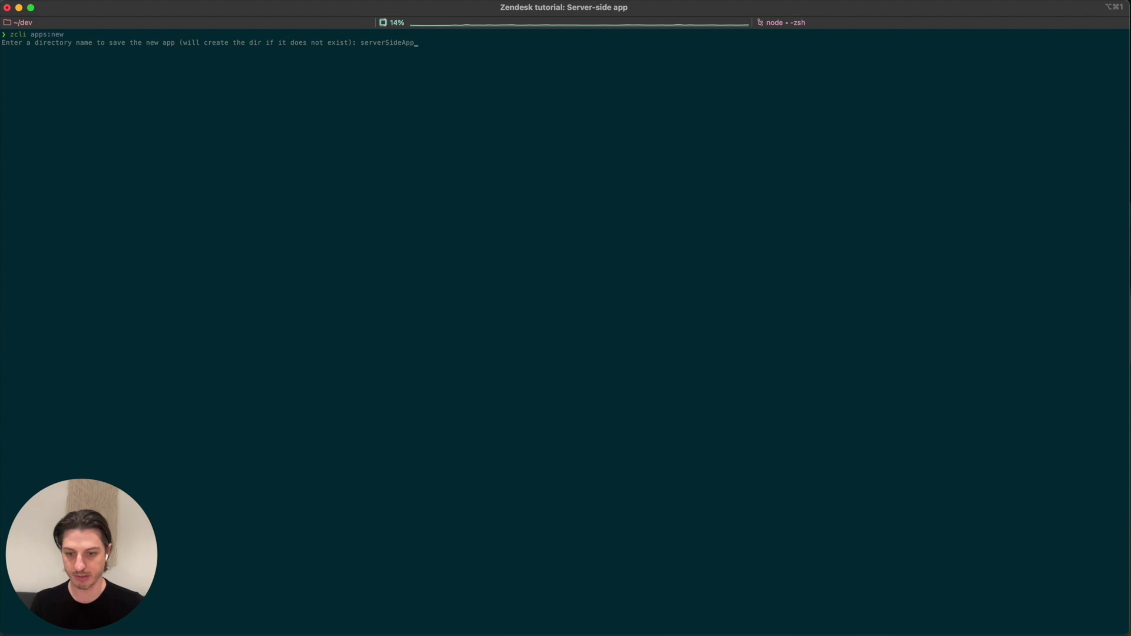
key("Return")
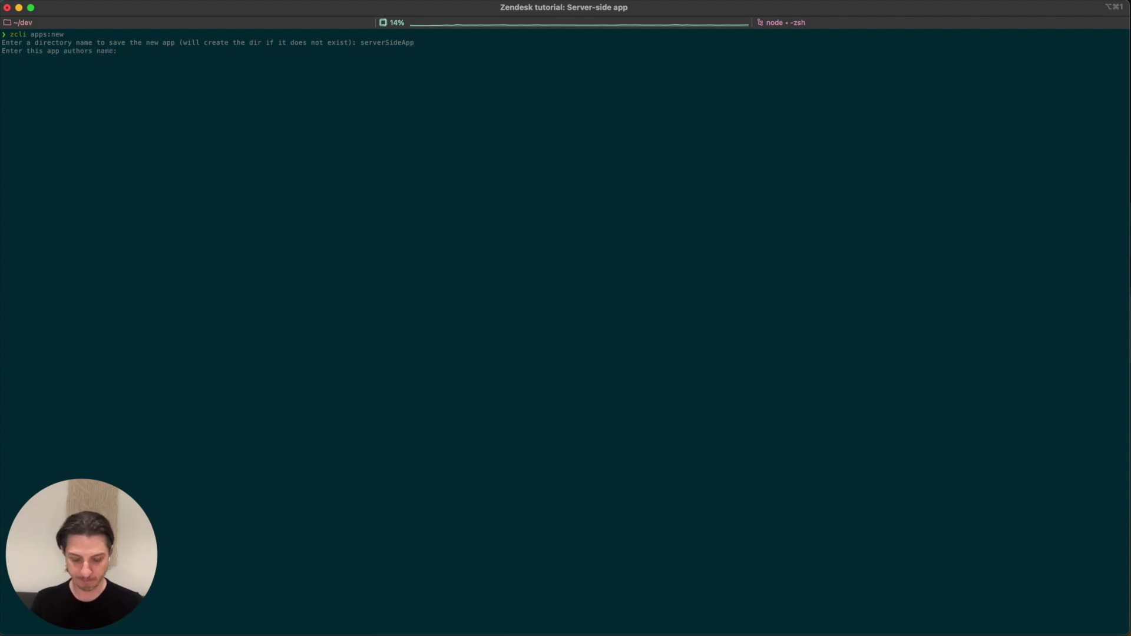
type("Greg")
key("Return")
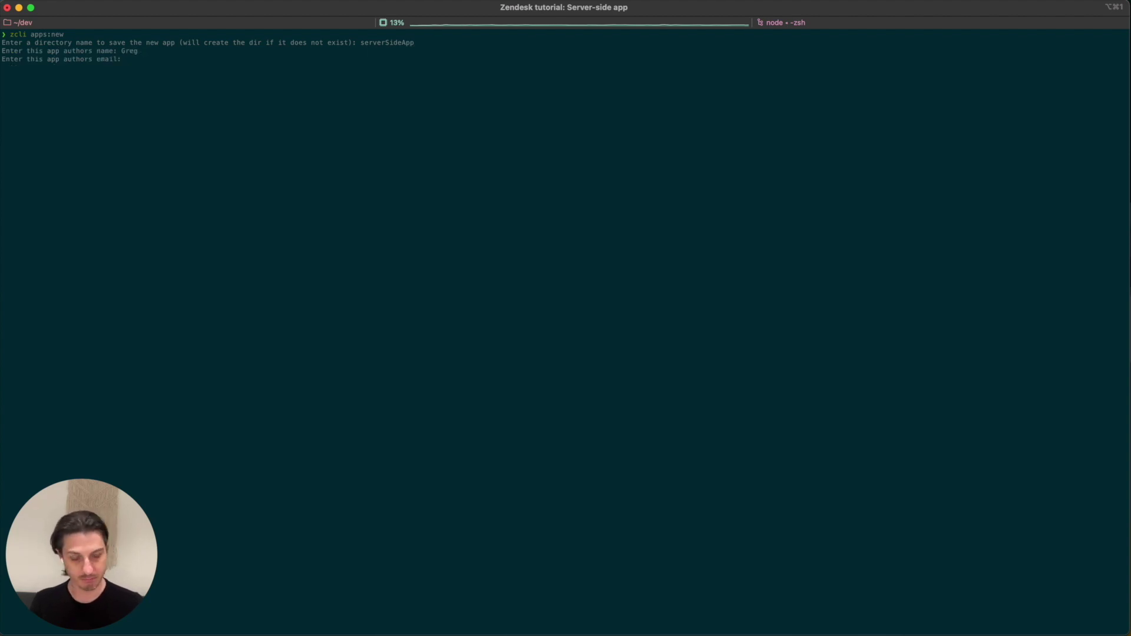
type("reg@e")
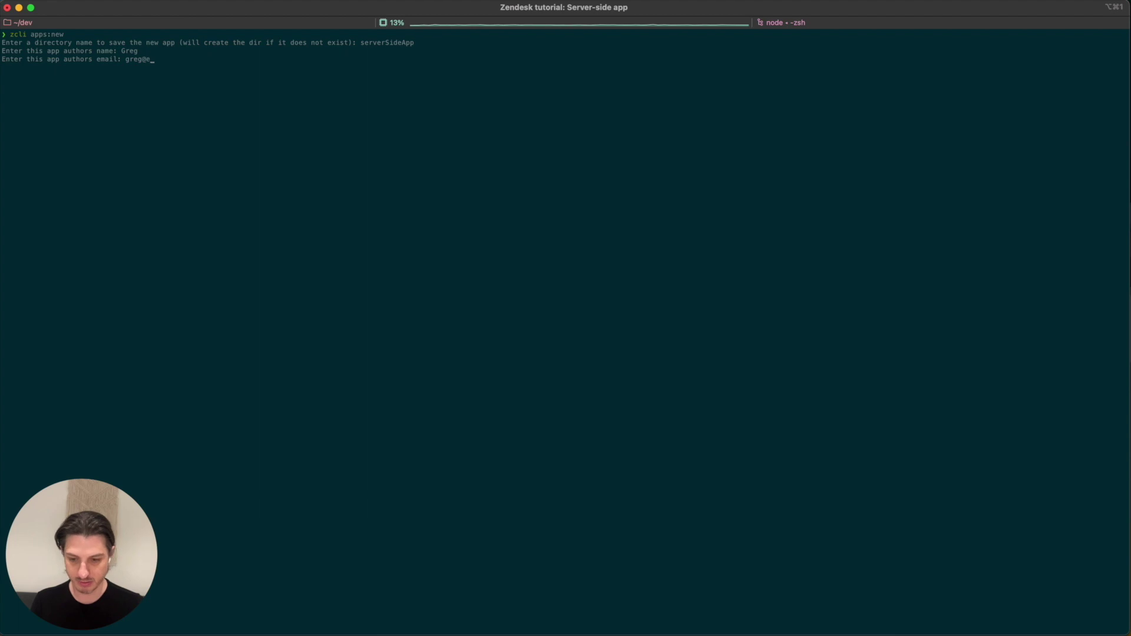
type("mail.address")
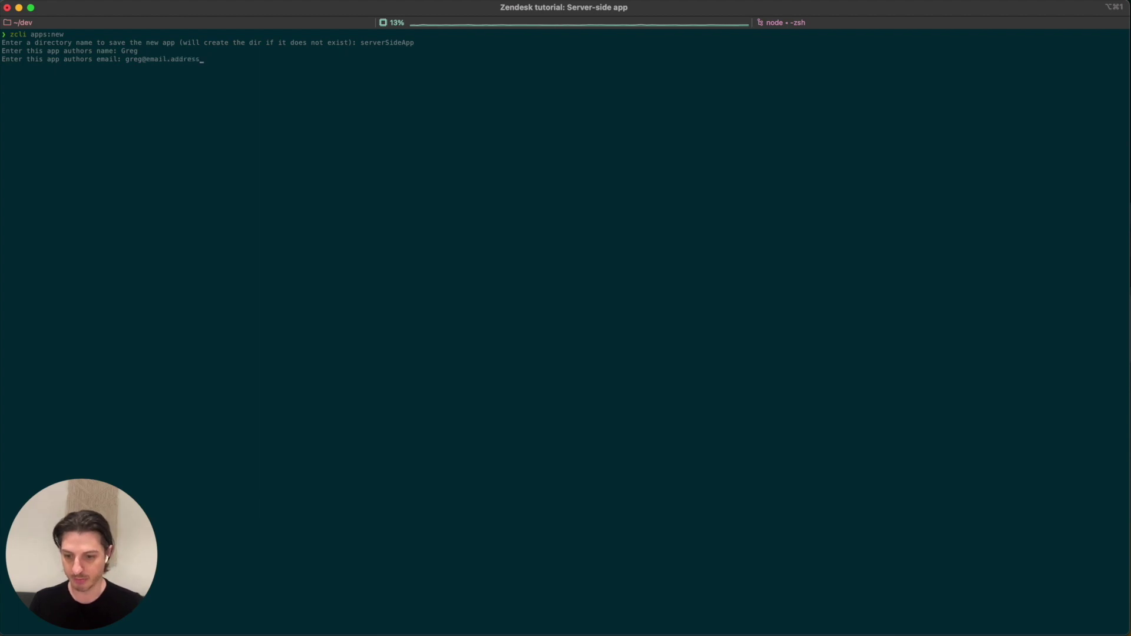
key("Return")
key("Return")
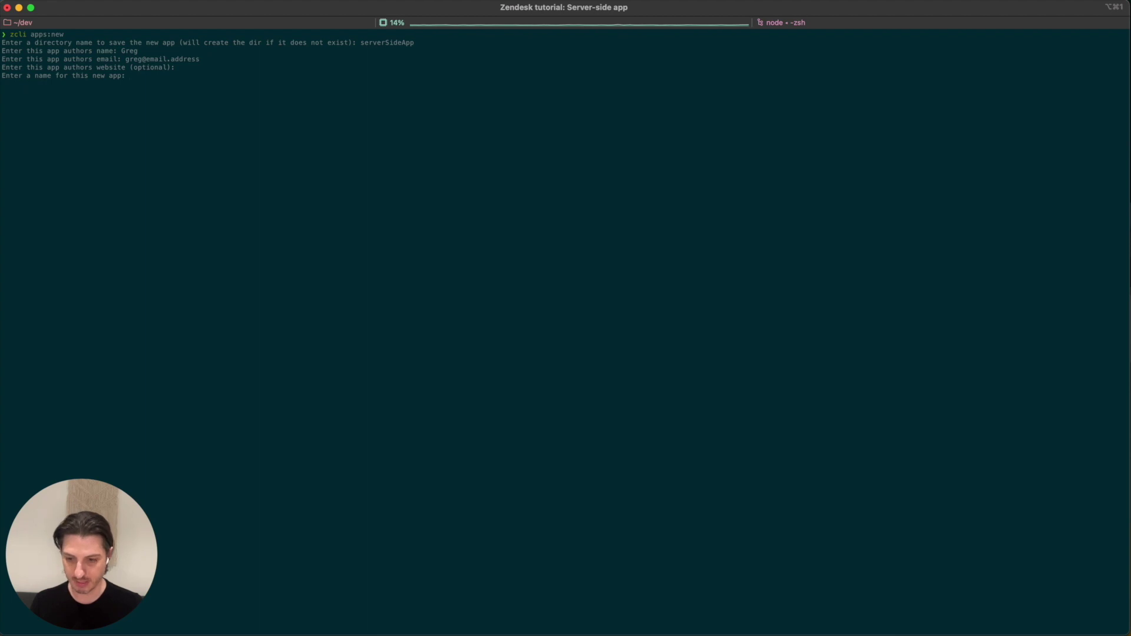
type("endesk Tutorial serv")
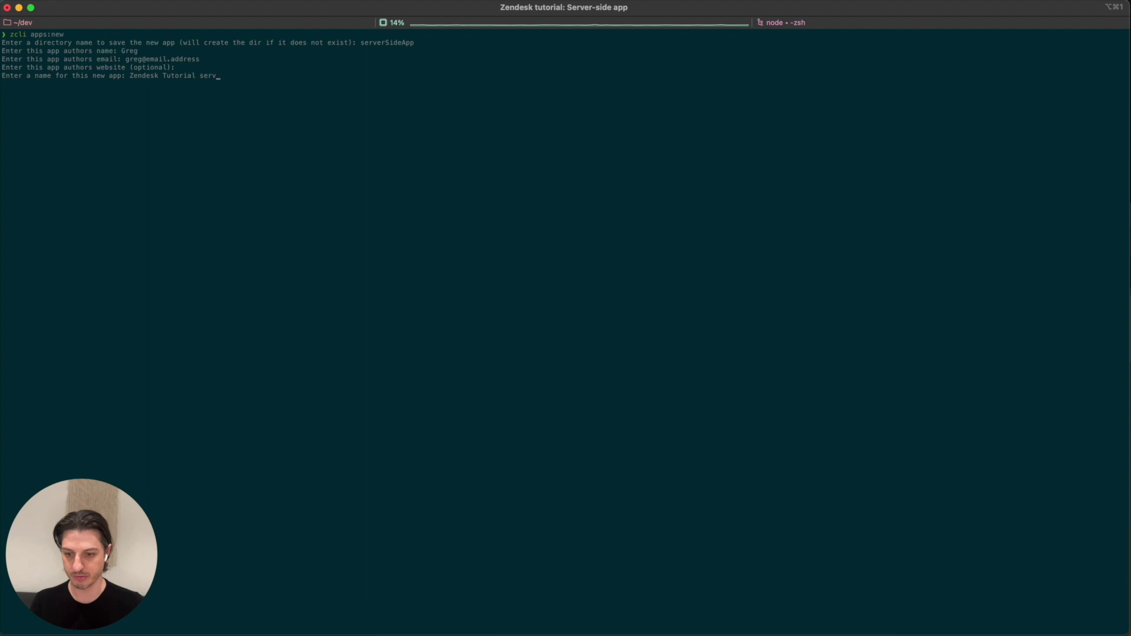
type("app")
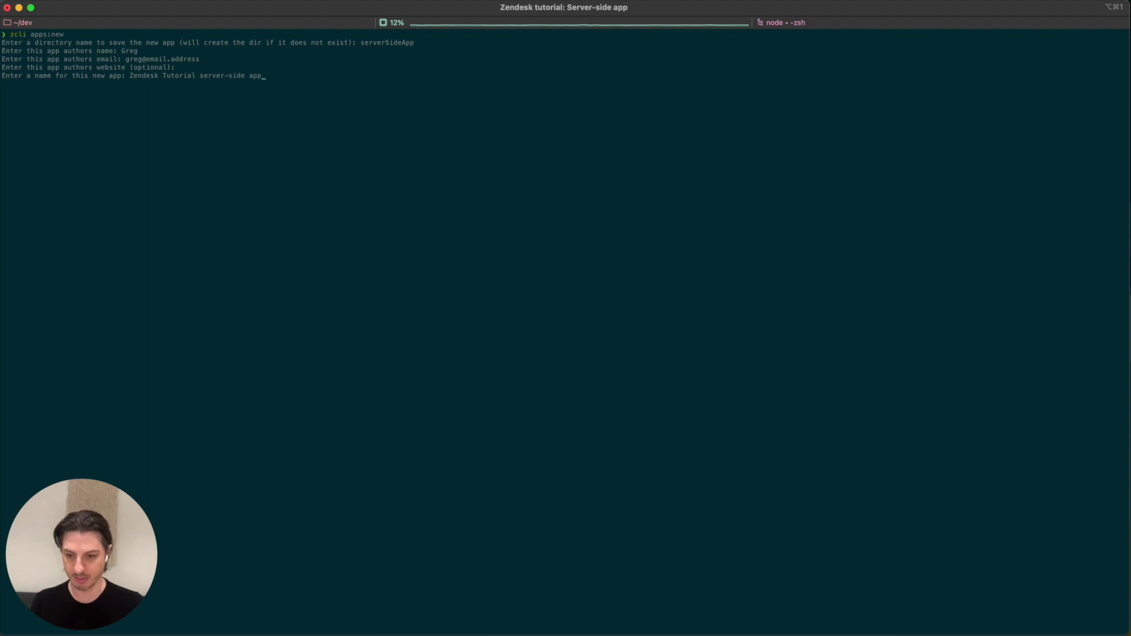
key("Return")
type("s")
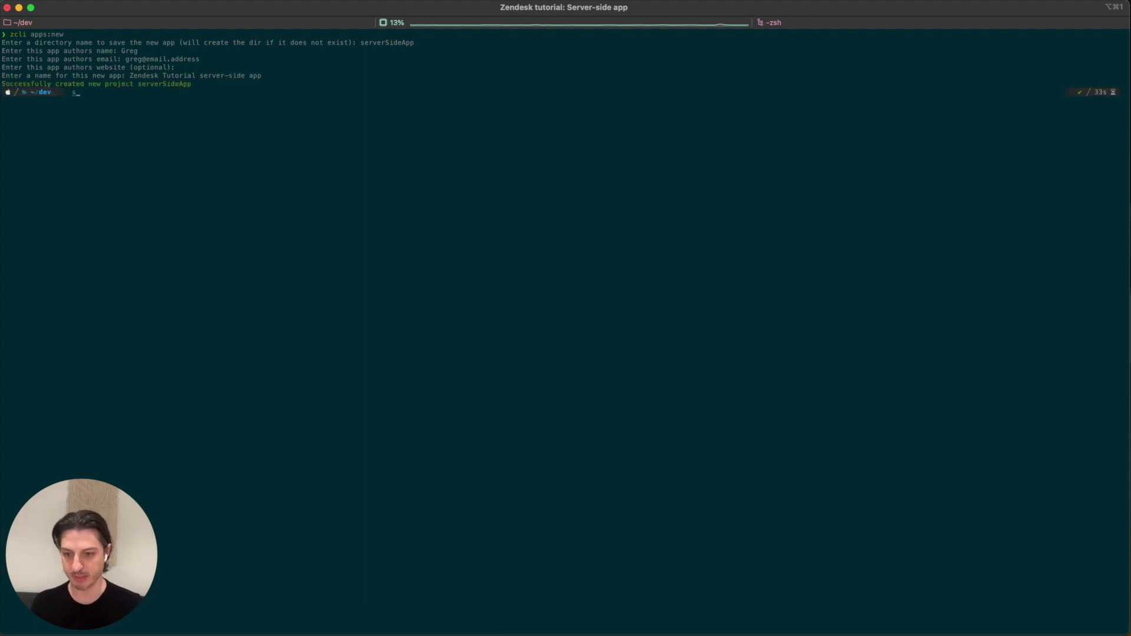
type("erver")
Step: Change into the serverSideApp folder and list its files
key("Tab")
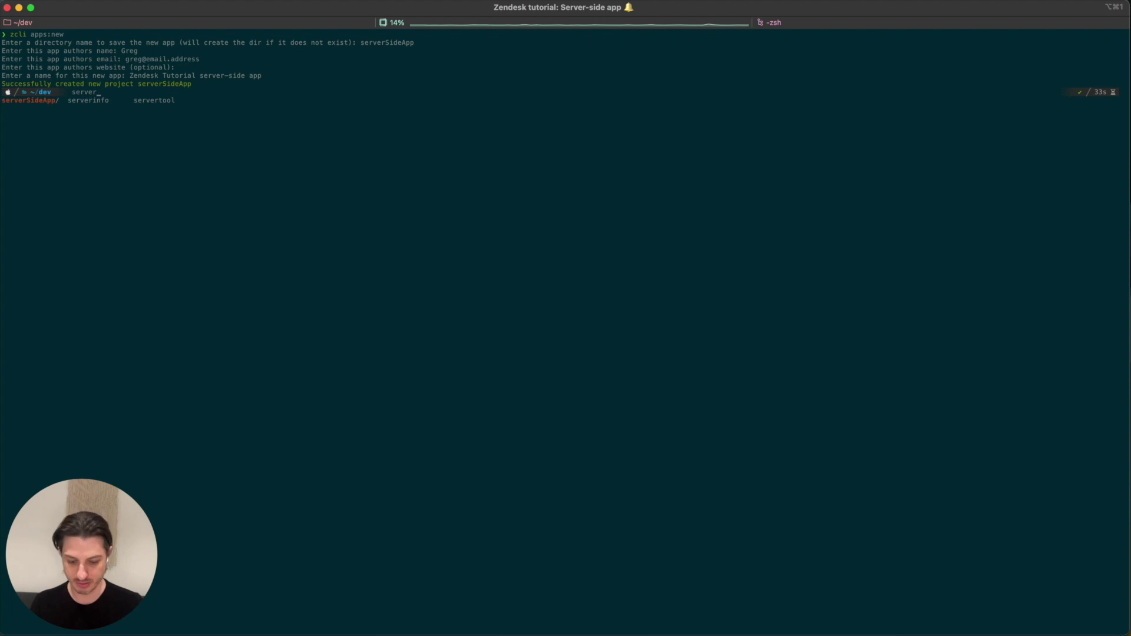
type("Side")
key("Tab")
key("Return")
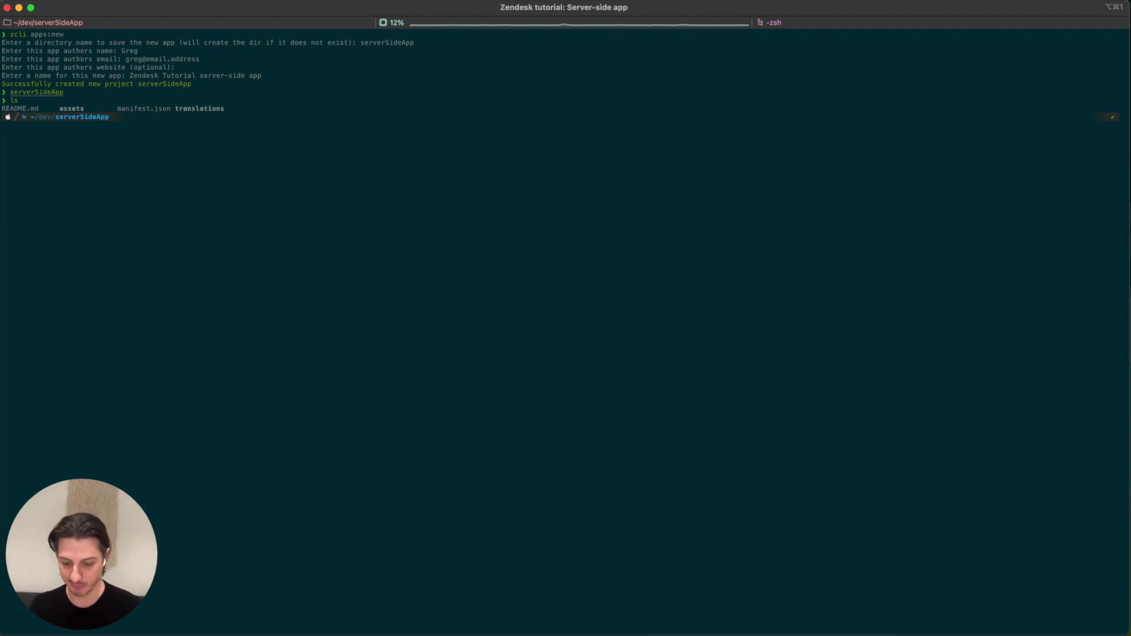
key("super+Tab")
Step: Inspect manifest.json's assets/iframe.html sidebar url in VS Code, then return to Glitch
key("super+Tab")
key("super+Tab")
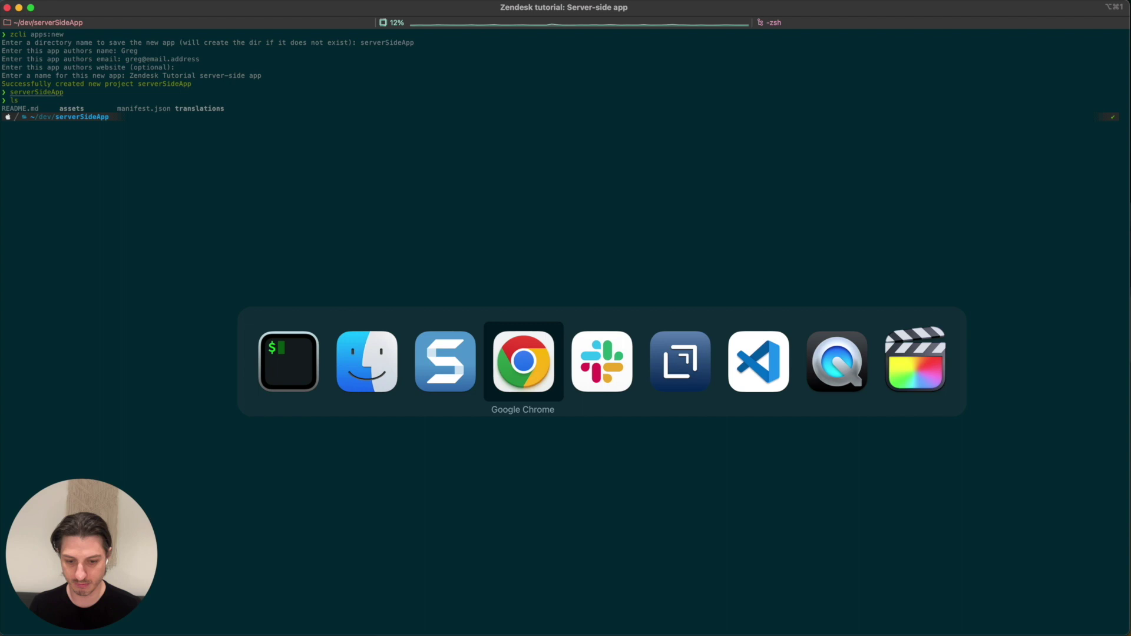
key("super+Tab")
key("super+Tab")
key("super+Tab")
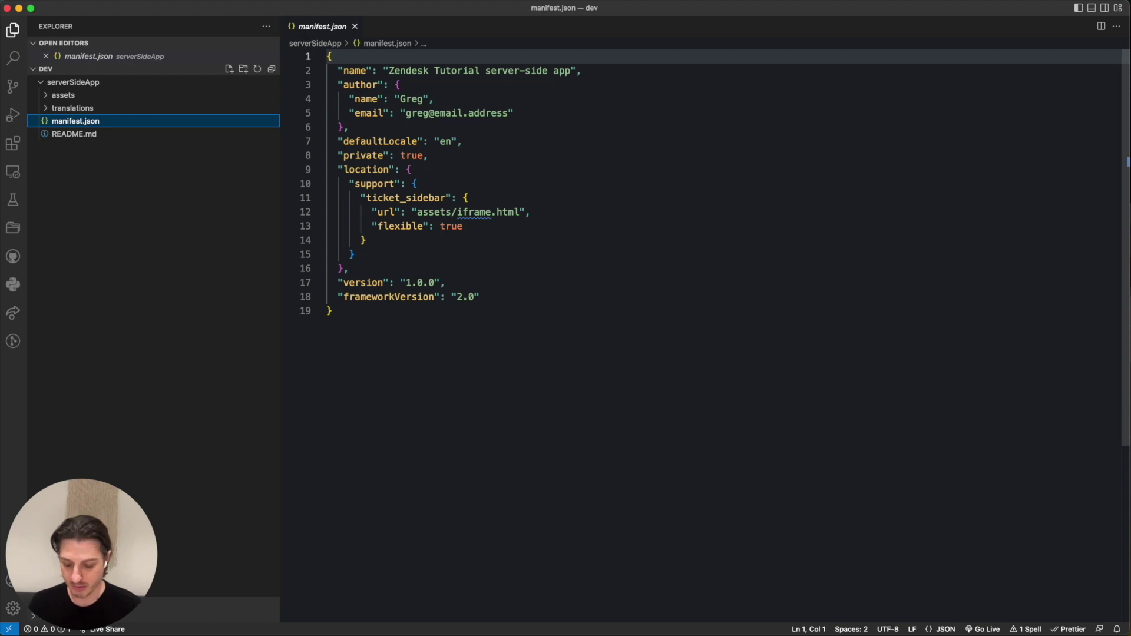
key("super+Tab")
key("super+Tab")
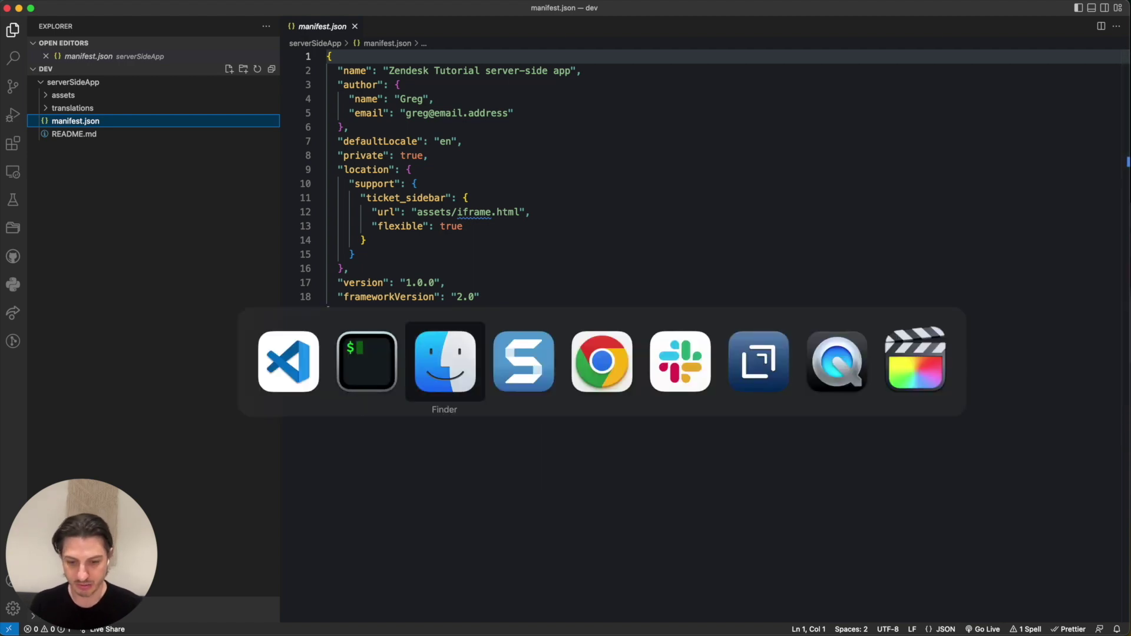
key("super+Tab")
key("super+Tab")
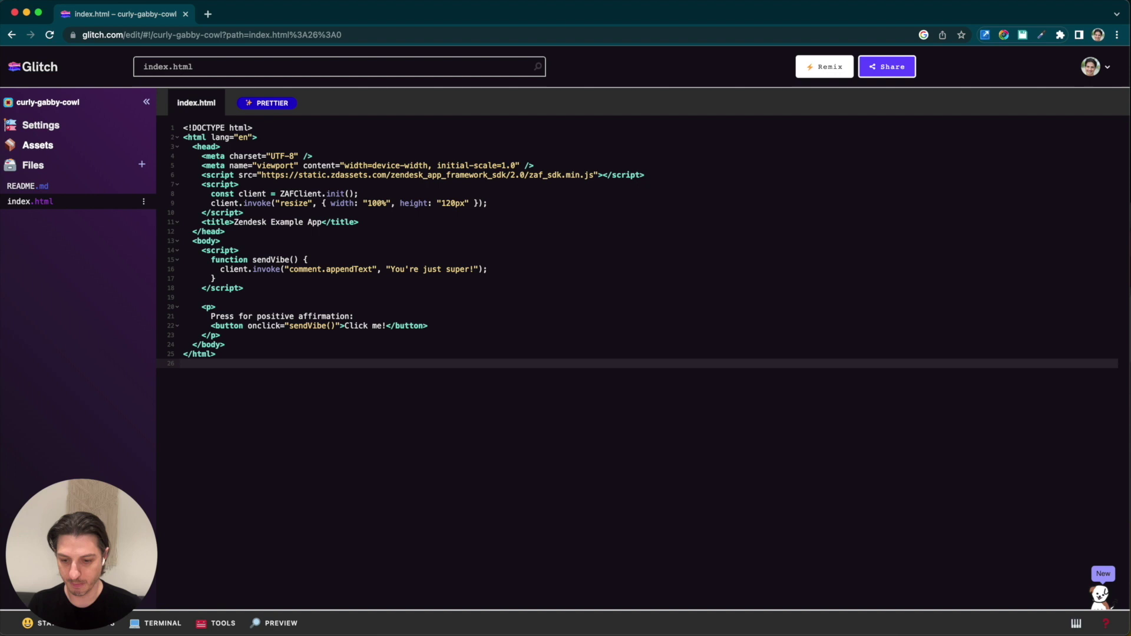
Step: View the project's live site link, curly-gabby-cowl.glitch.me, in Share Project
left_click(886, 66)
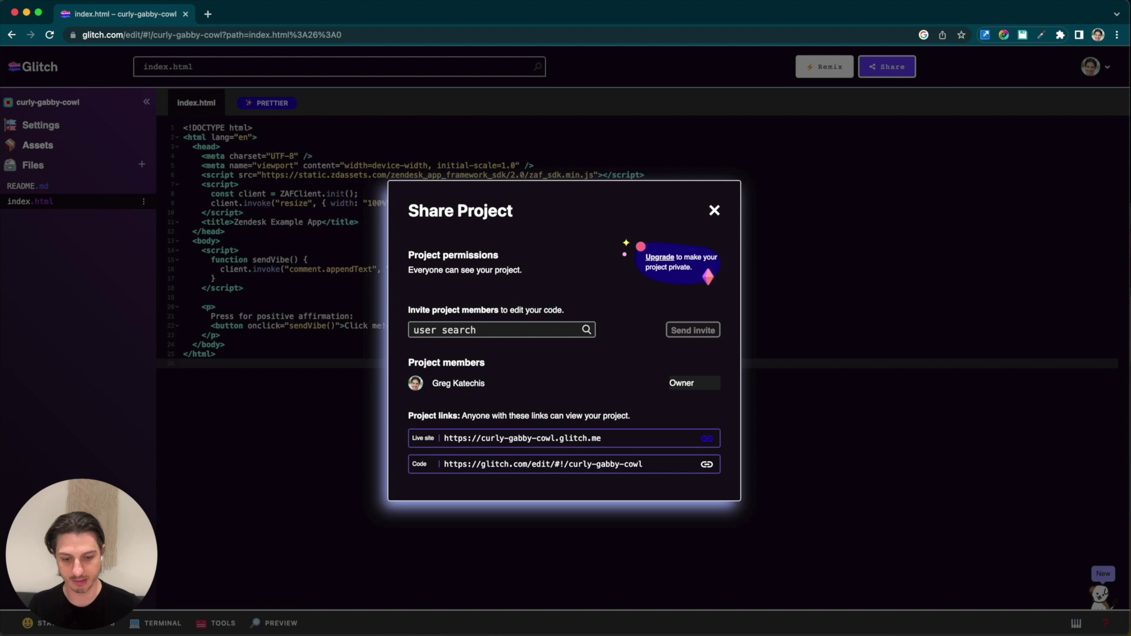
key("super+Tab")
key("Tab")
key("Tab")
key("Tab")
key("Tab")
key("Tab")
key("Tab")
key("Tab")
key("Tab")
key("Tab")
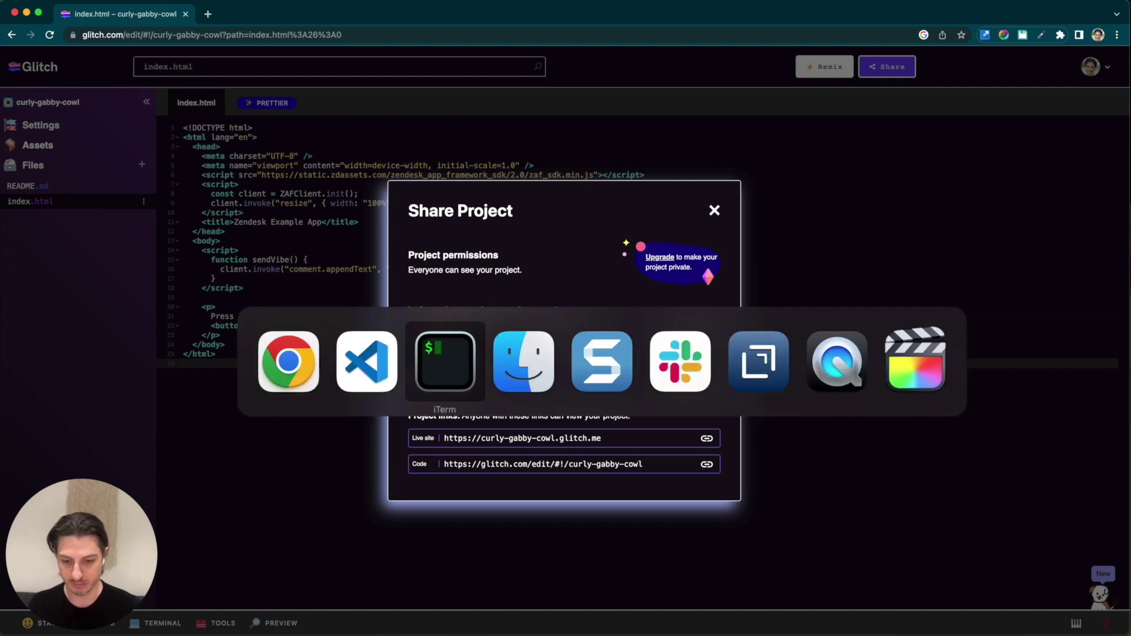
key("shift+Tab")
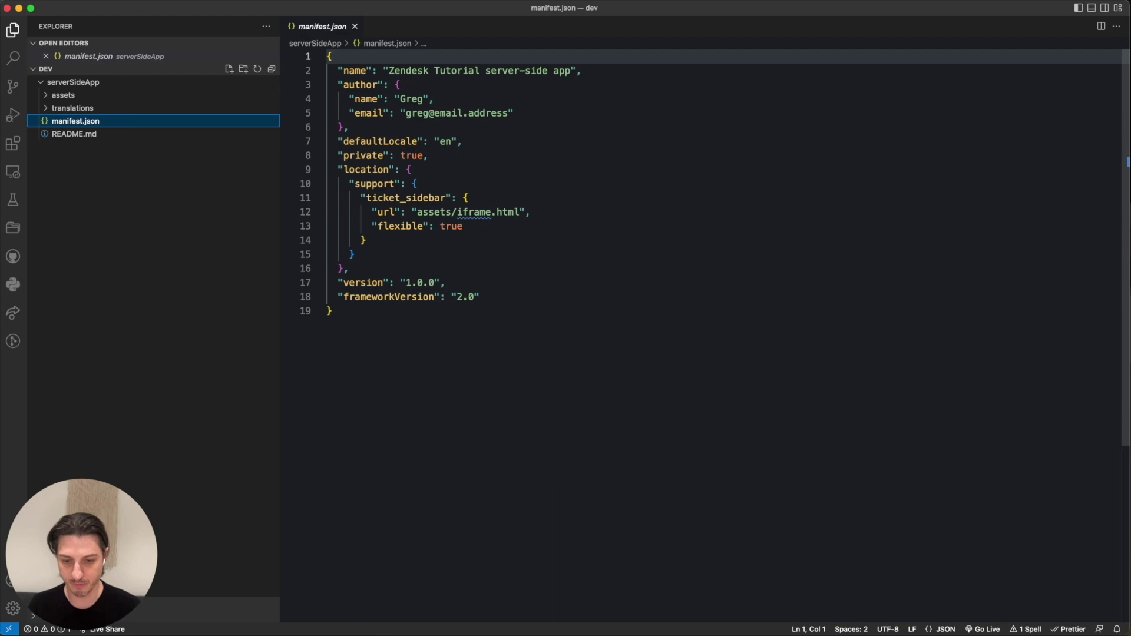
left_click_drag(520, 212, 417, 212)
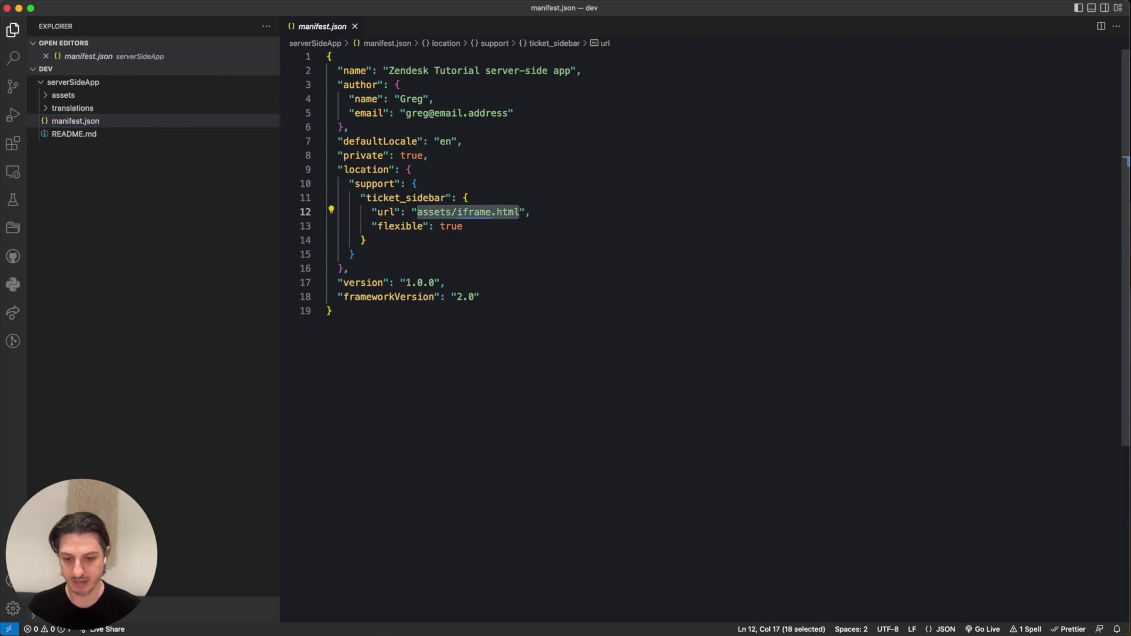
type("https://curly-gabby-cowl.glitch.me")
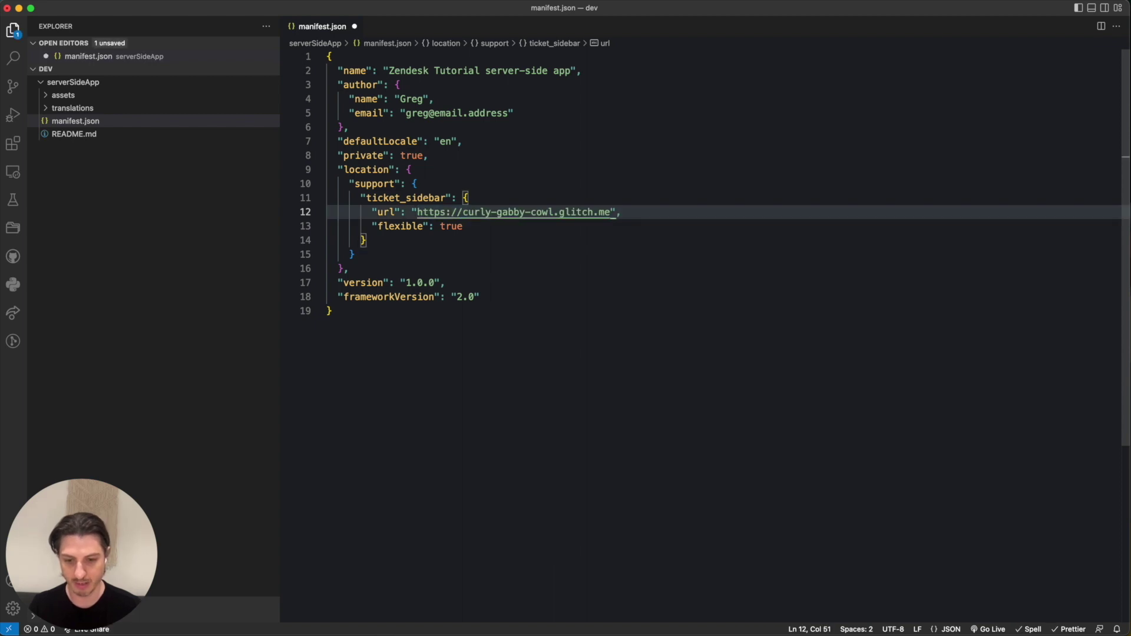
key("super+s")
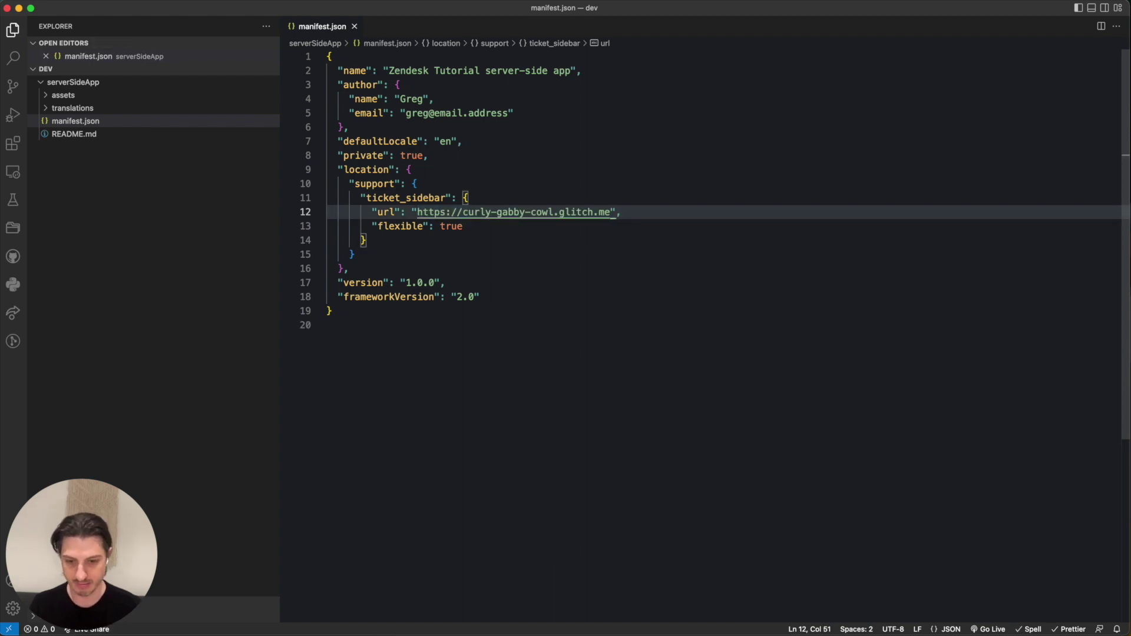
Step: Attempt a zcli login -i, answering the subdomain, email and password prompts
key("super+Tab")
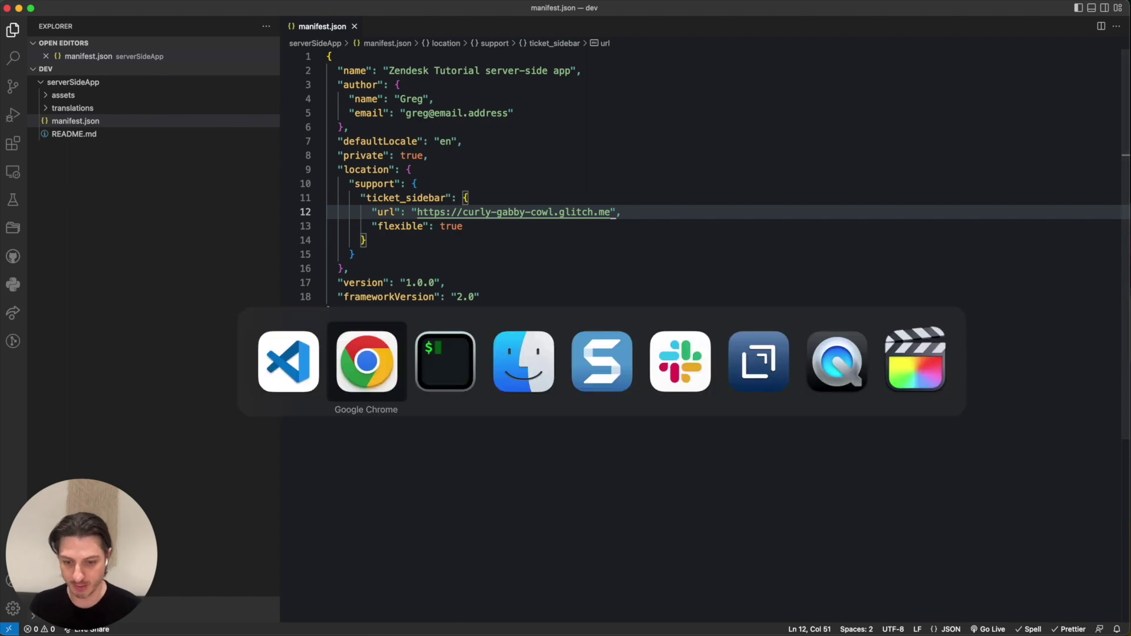
key("super+Tab")
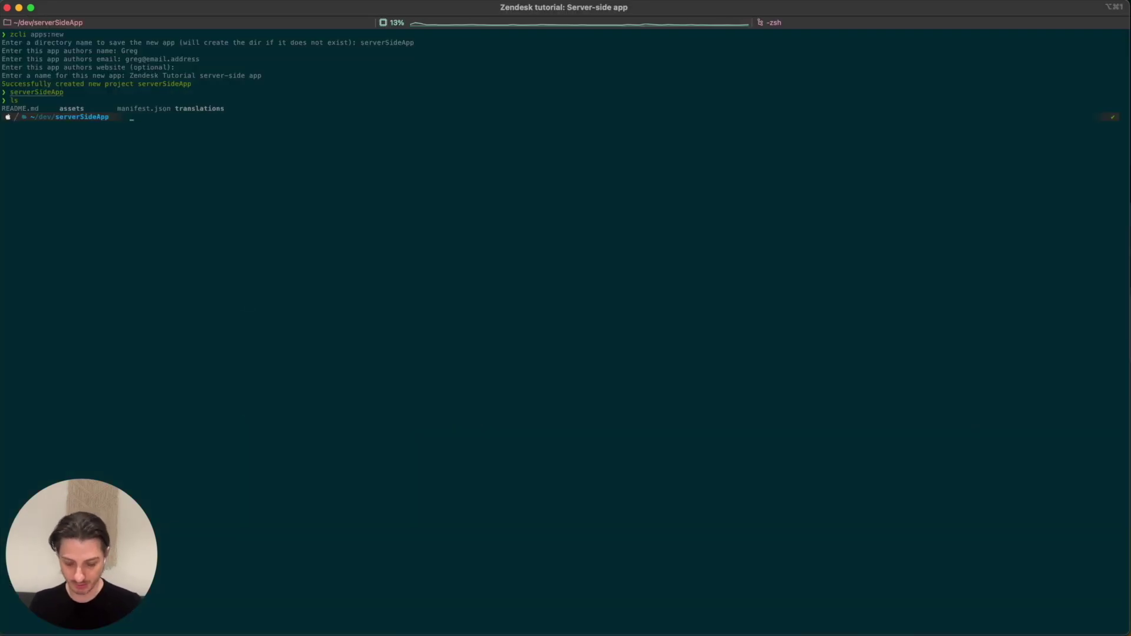
type("zcli ")
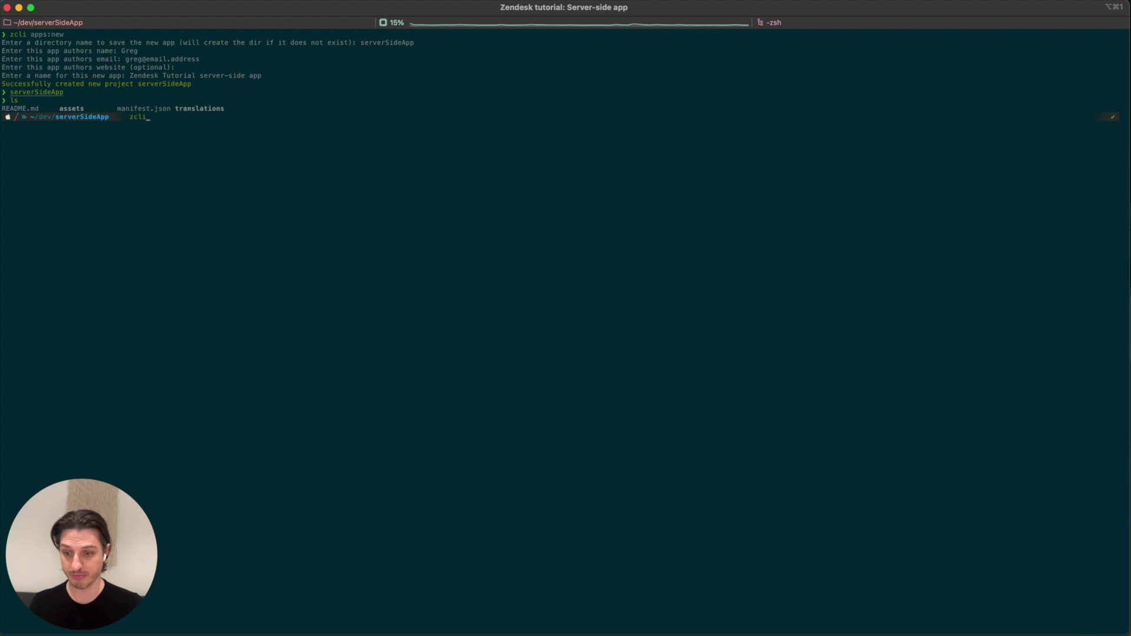
type("login ")
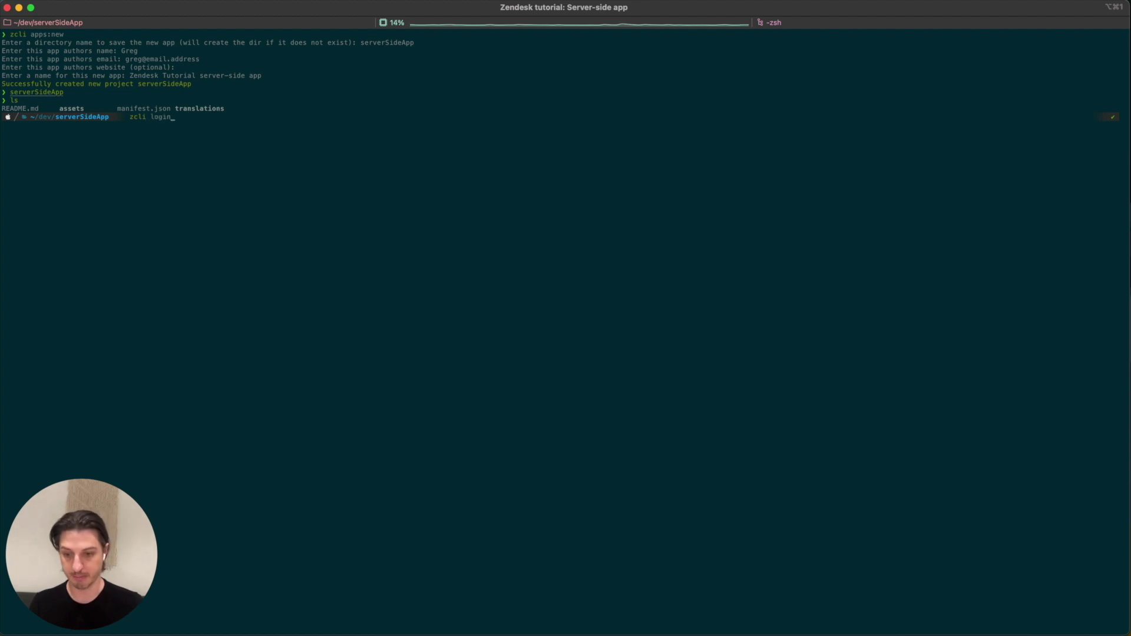
type("-i")
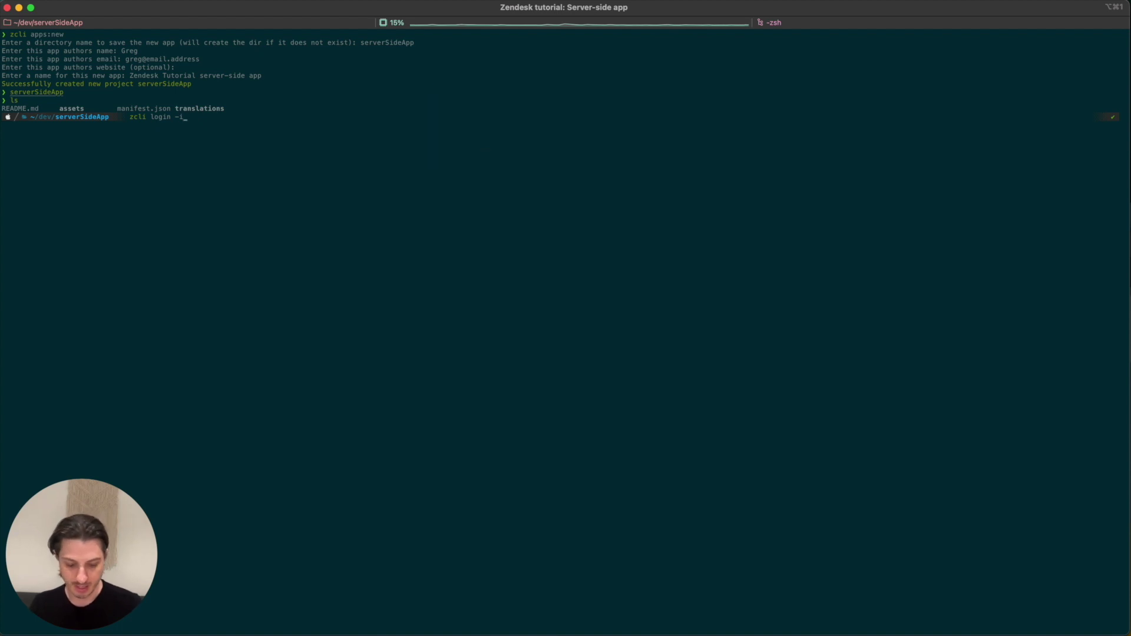
key("Return")
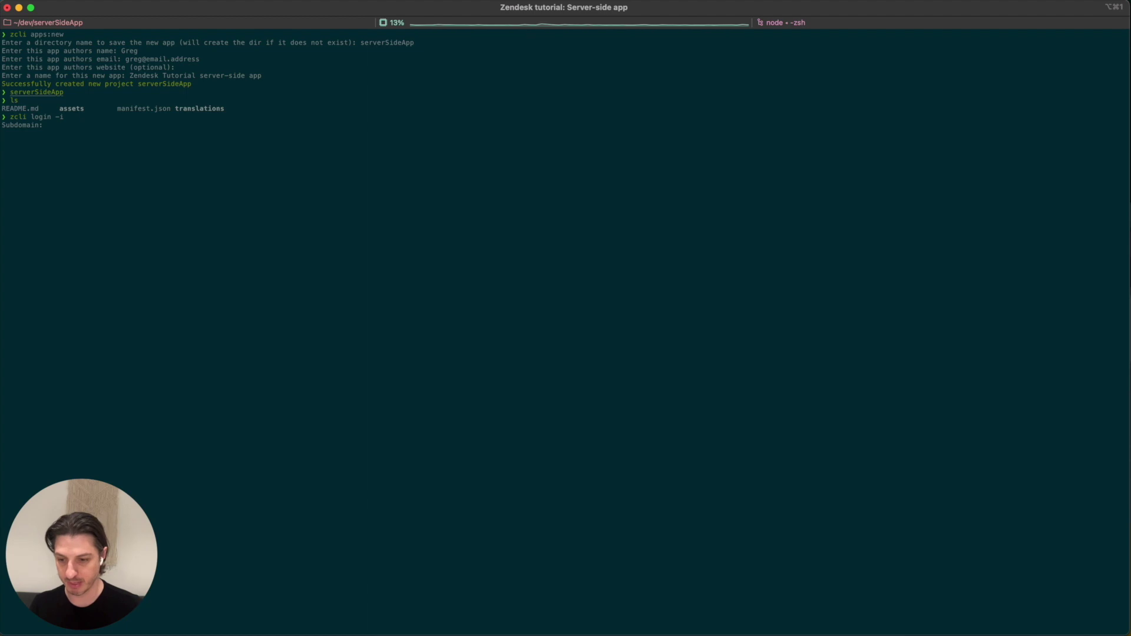
key("Return")
type("z")
key("Return")
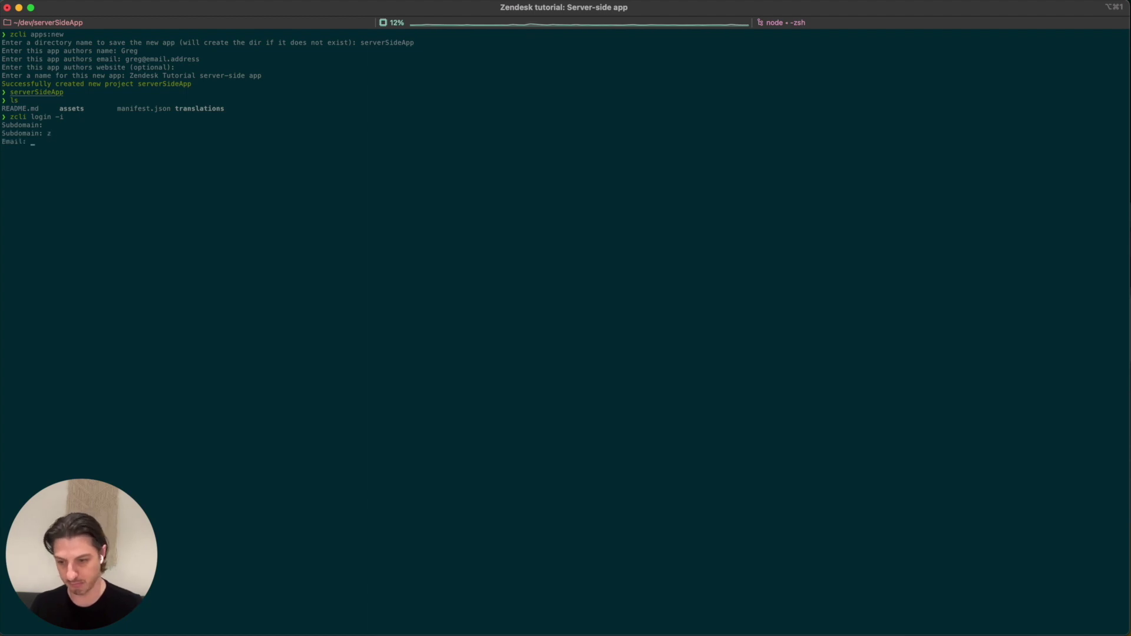
key("Return")
type("z")
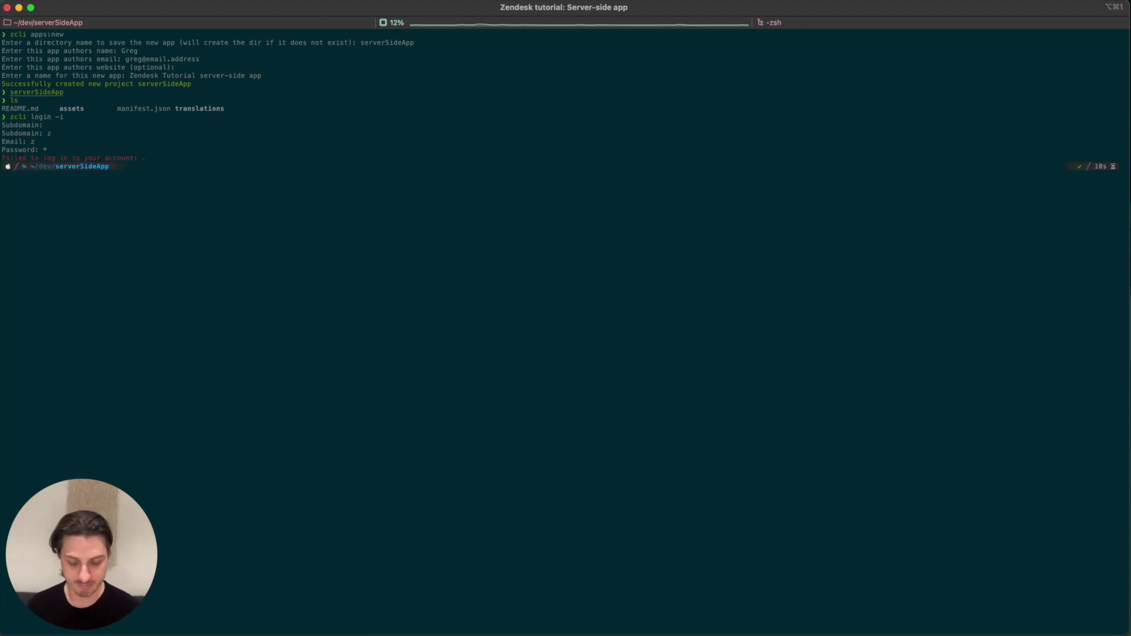
type("zcli apps:server")
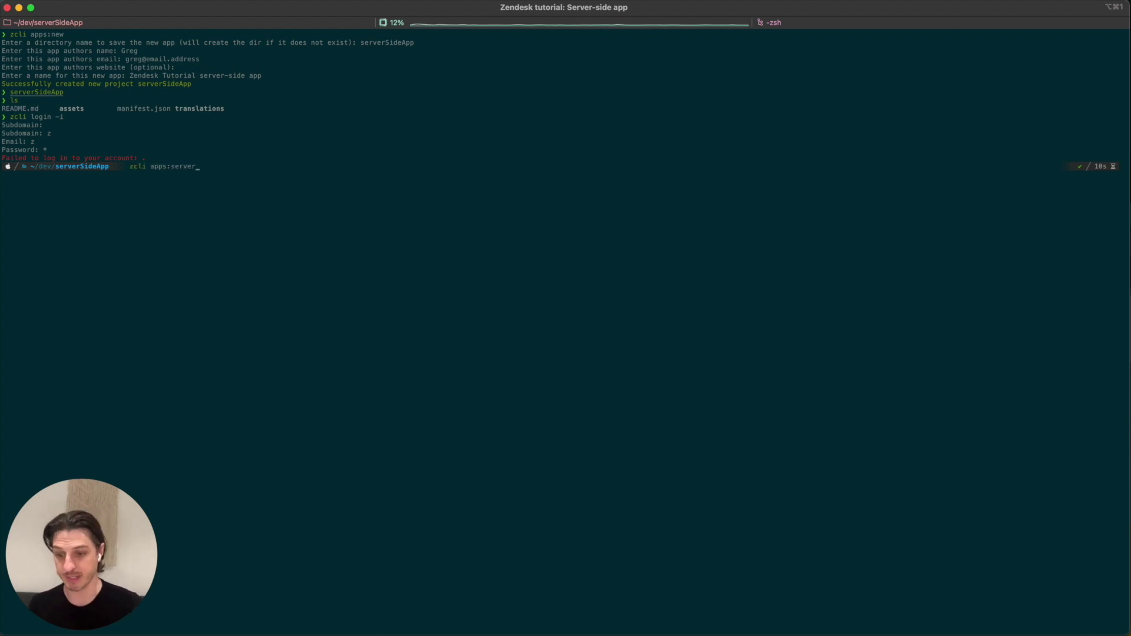
Step: Start zcli apps:server on localhost:4567, copy ?zcli_apps=true, and go to the Zendesk ticket
key("Return")
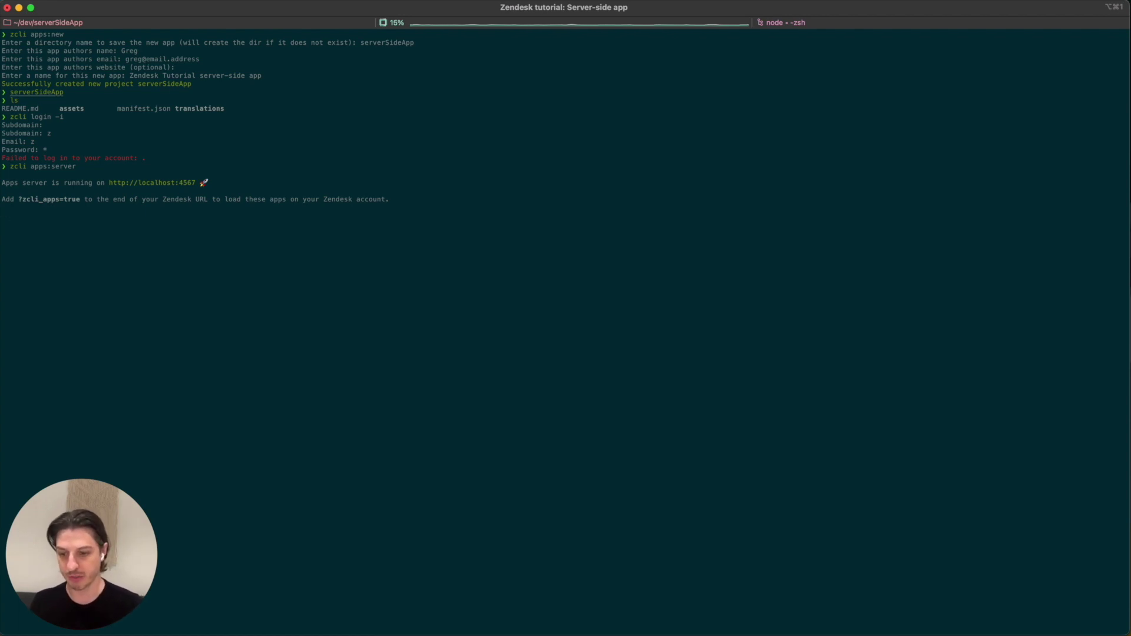
left_click_drag(81, 199, 18, 199)
key("super+c")
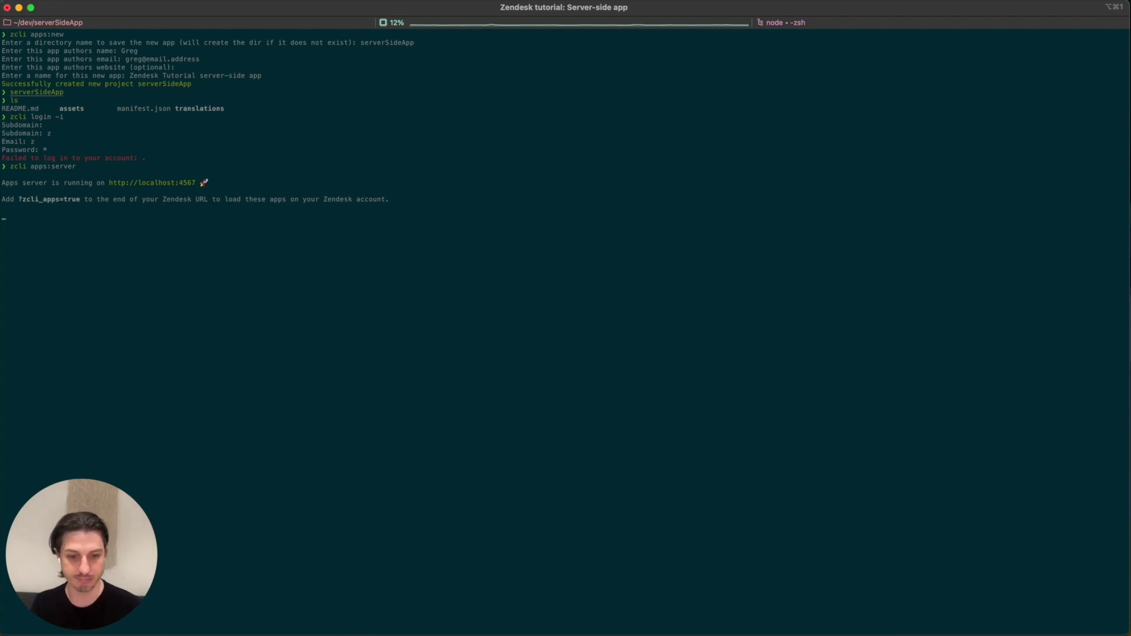
key("super+Tab")
key("super+Tab")
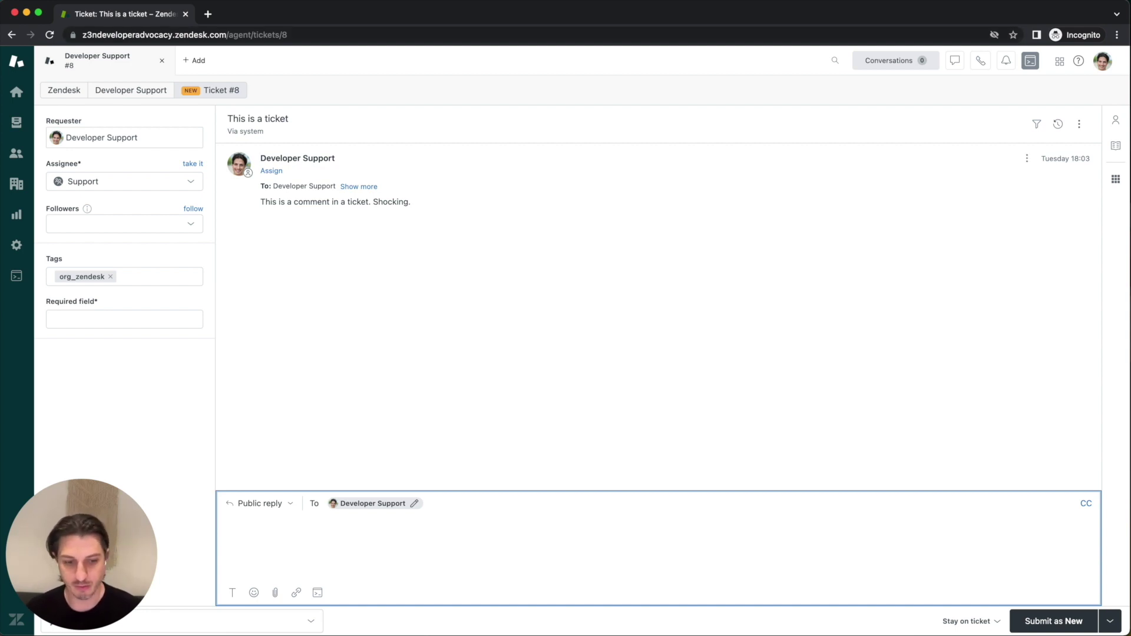
Step: Open the apps panel and reload the ticket with ?zcli_apps=true to load the local app
left_click(1115, 178)
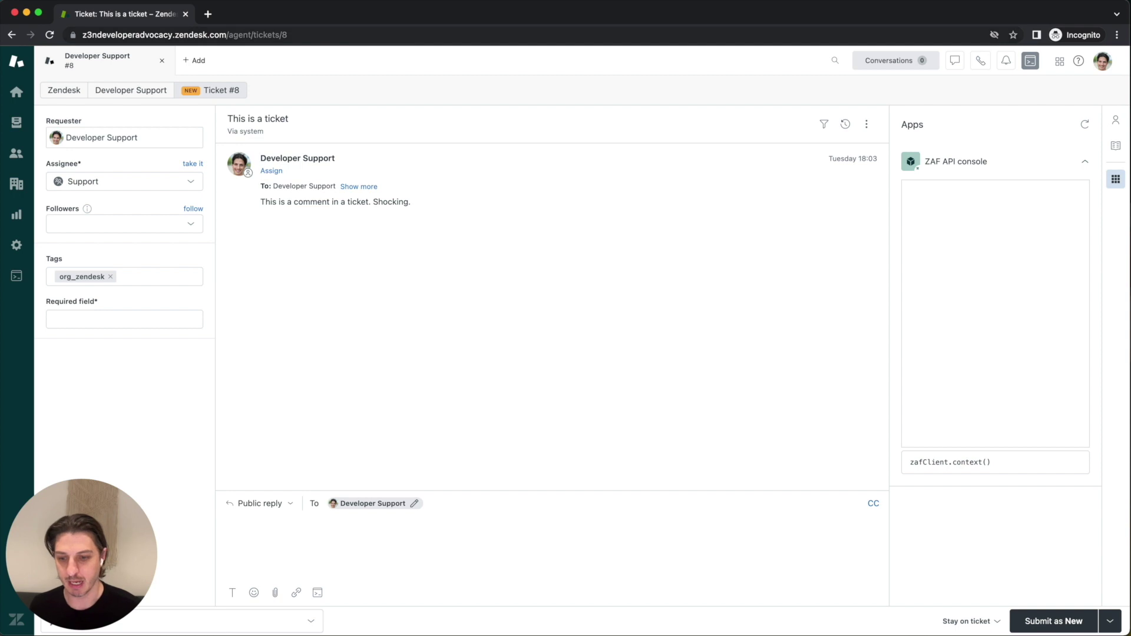
key("super+l")
key("Right")
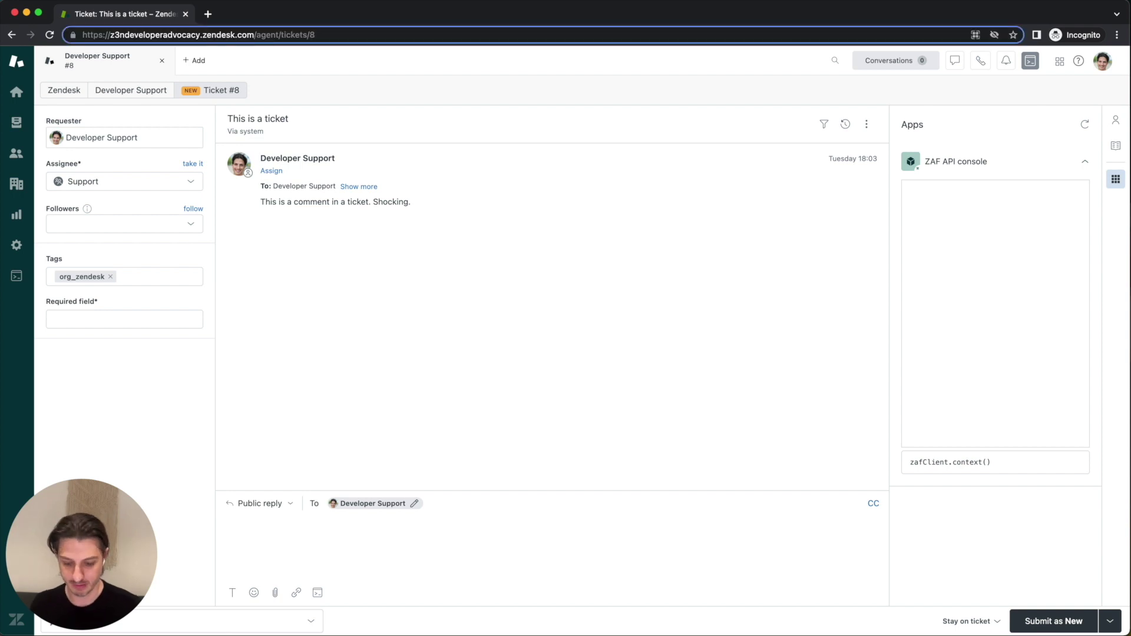
key("super+v")
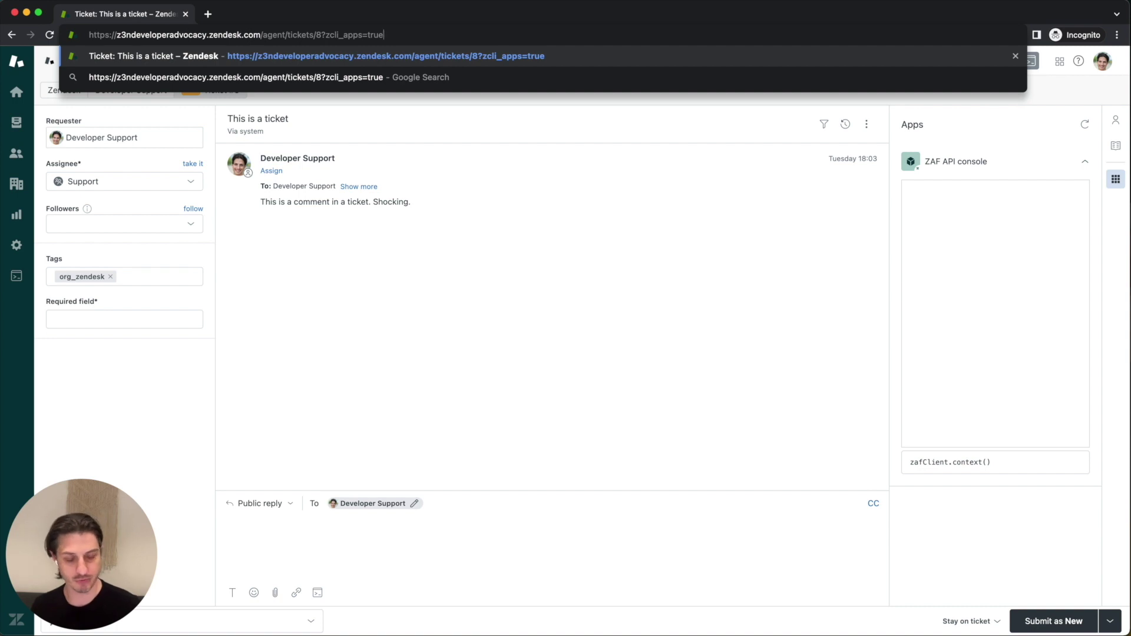
key("Return")
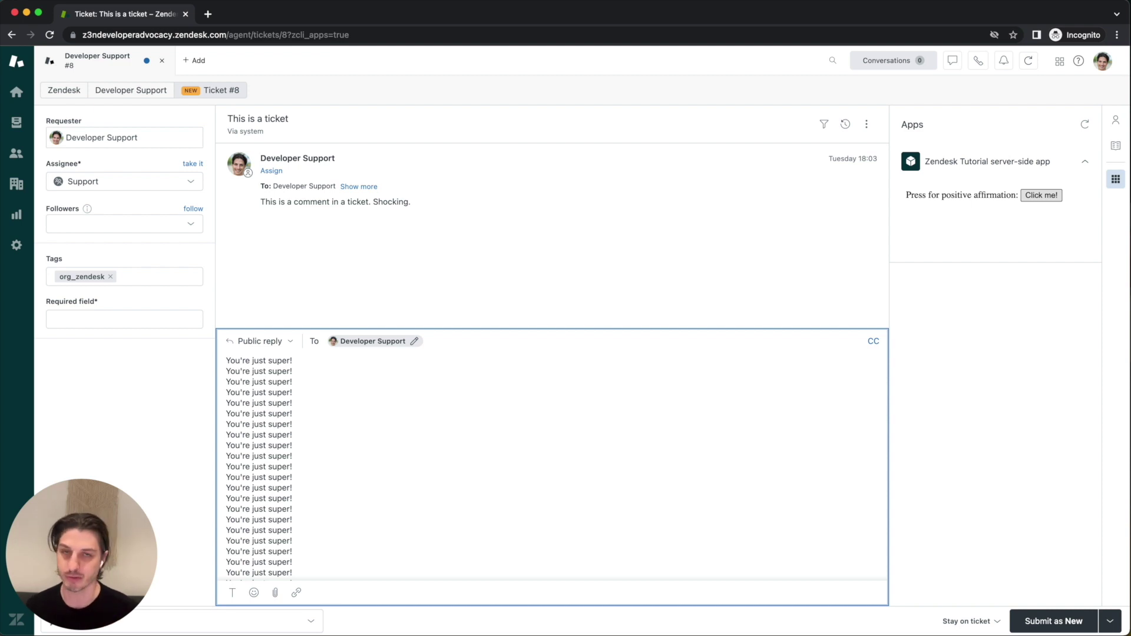
key("super+Tab")
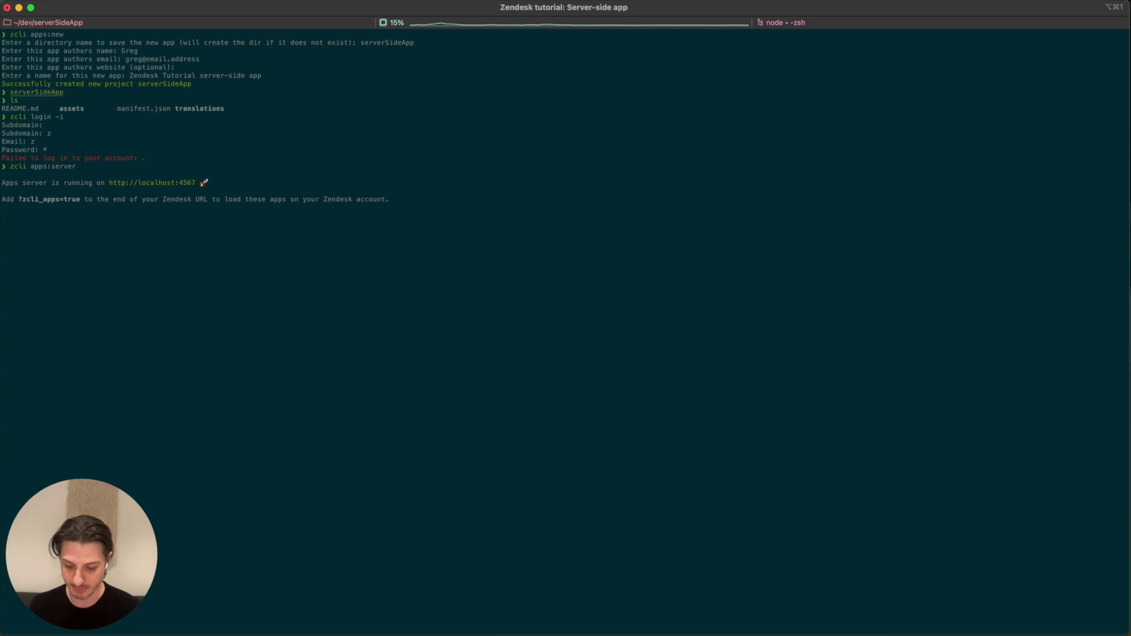
Step: Stop the local apps server and run zcli apps:create, installing the app as app_id 902283
key("ctrl+c")
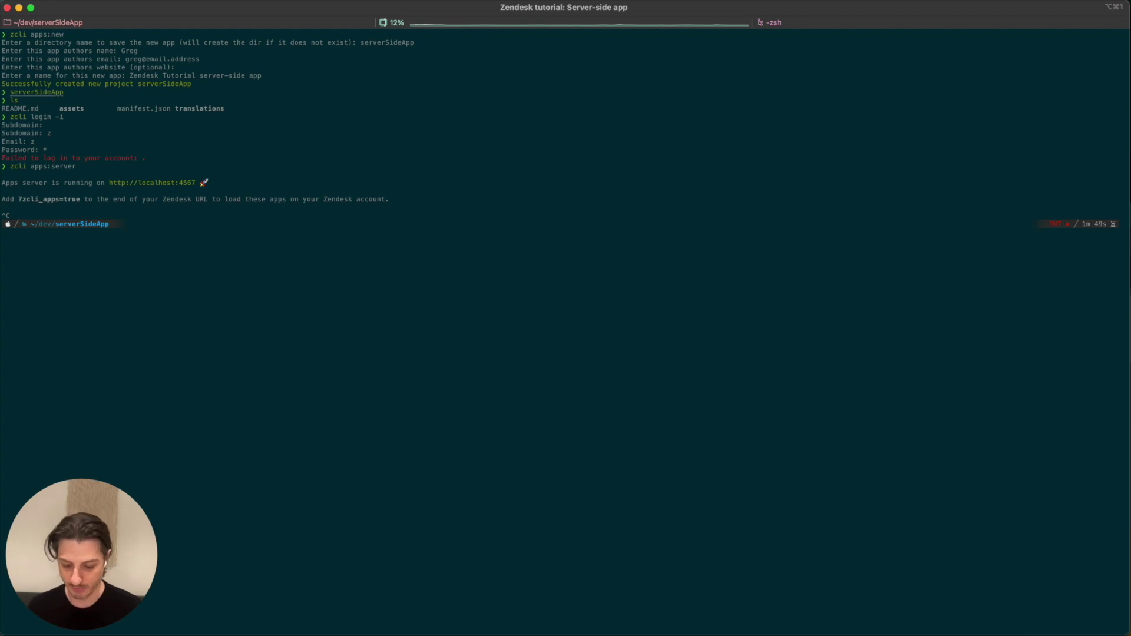
type("cli ")
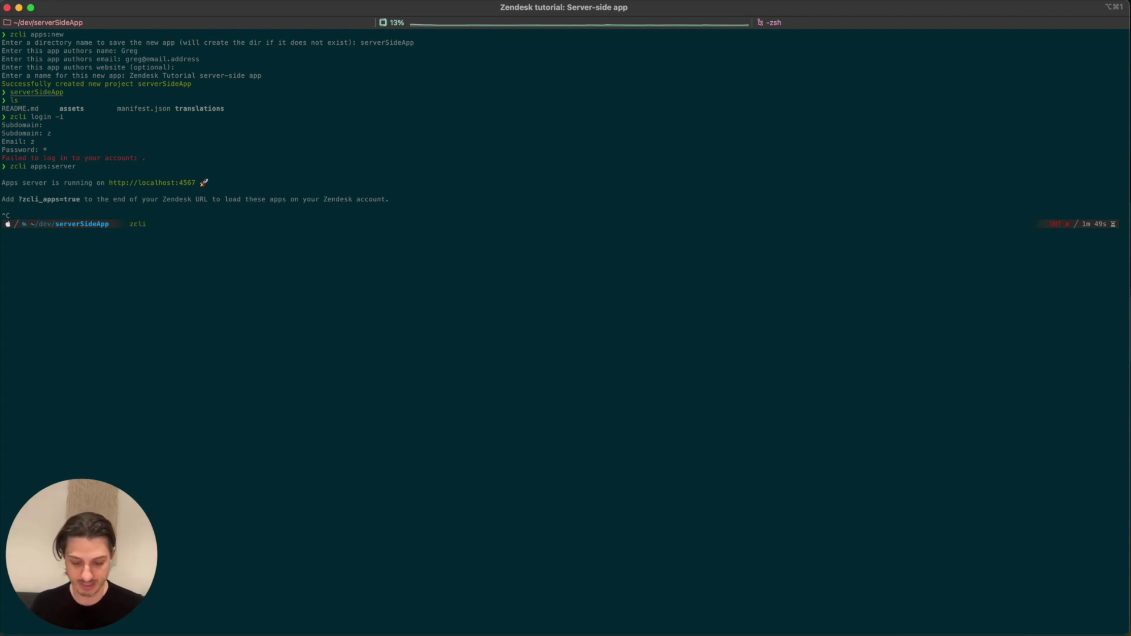
type("apps:create")
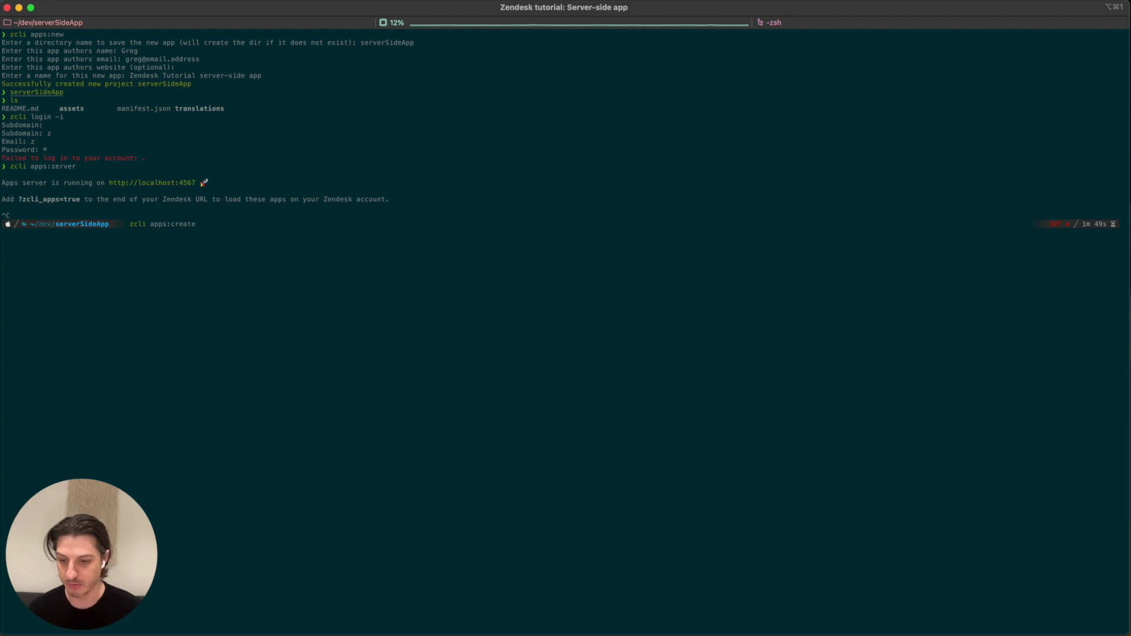
key("Return")
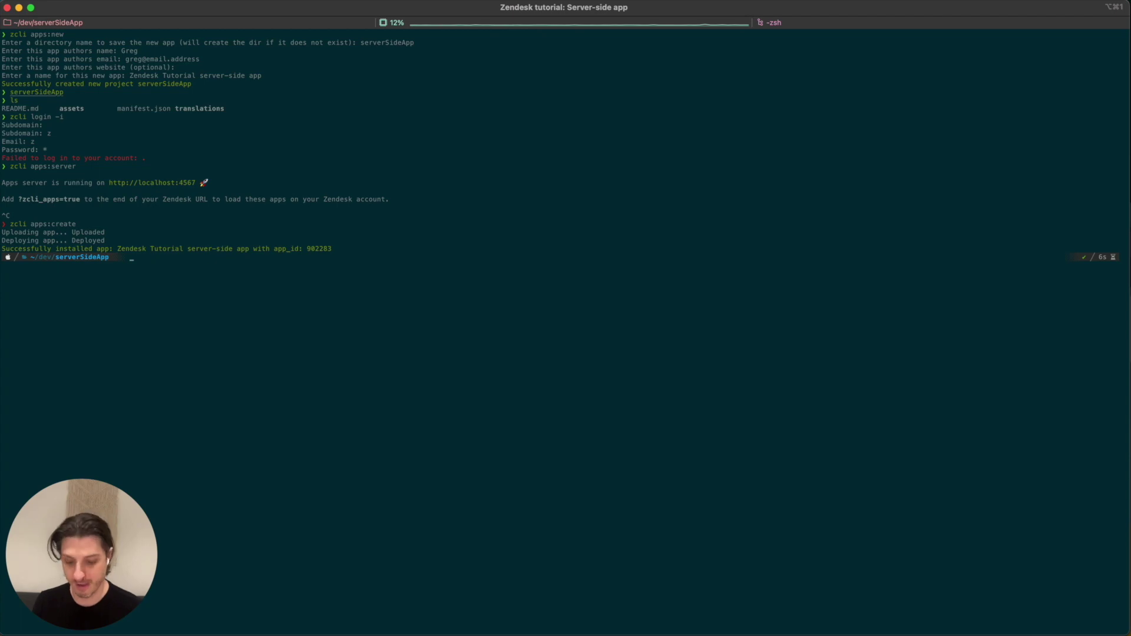
key("super+Tab")
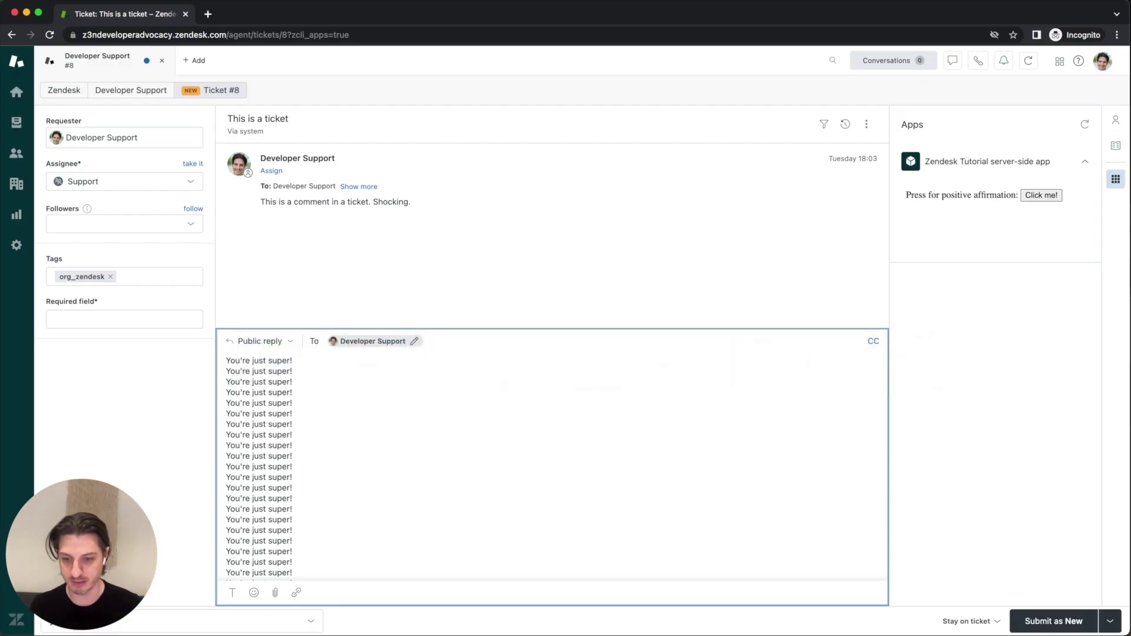
Step: Remove ?zcli_apps=true from the ticket #8 address and reload the page
left_click(285, 34)
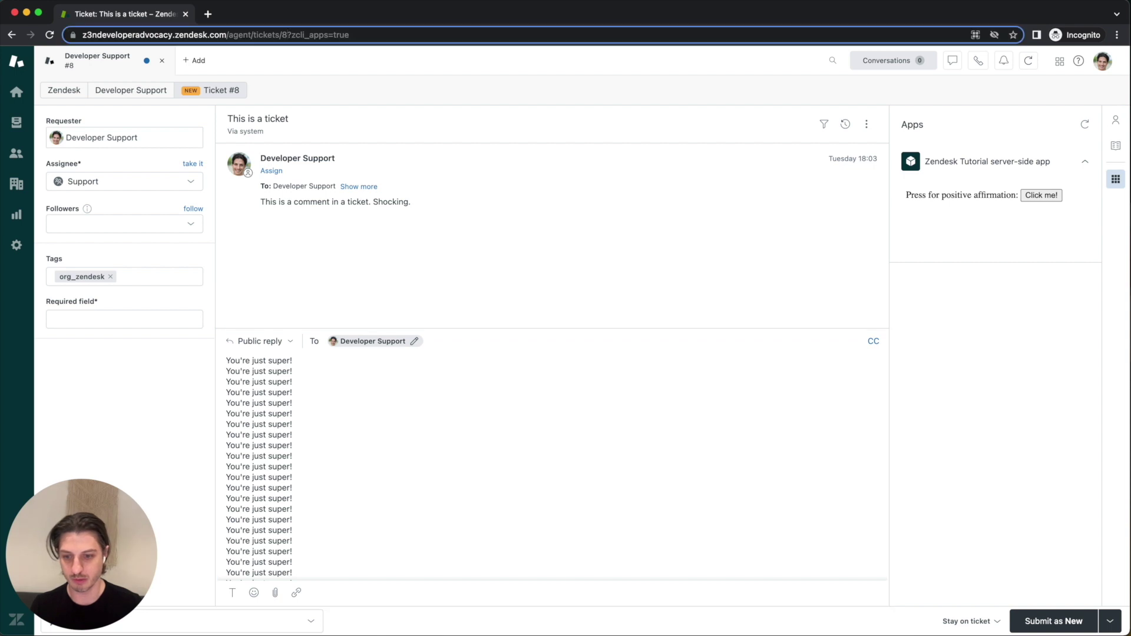
left_click_drag(351, 35, 284, 34)
key("BackSpace")
key("Return")
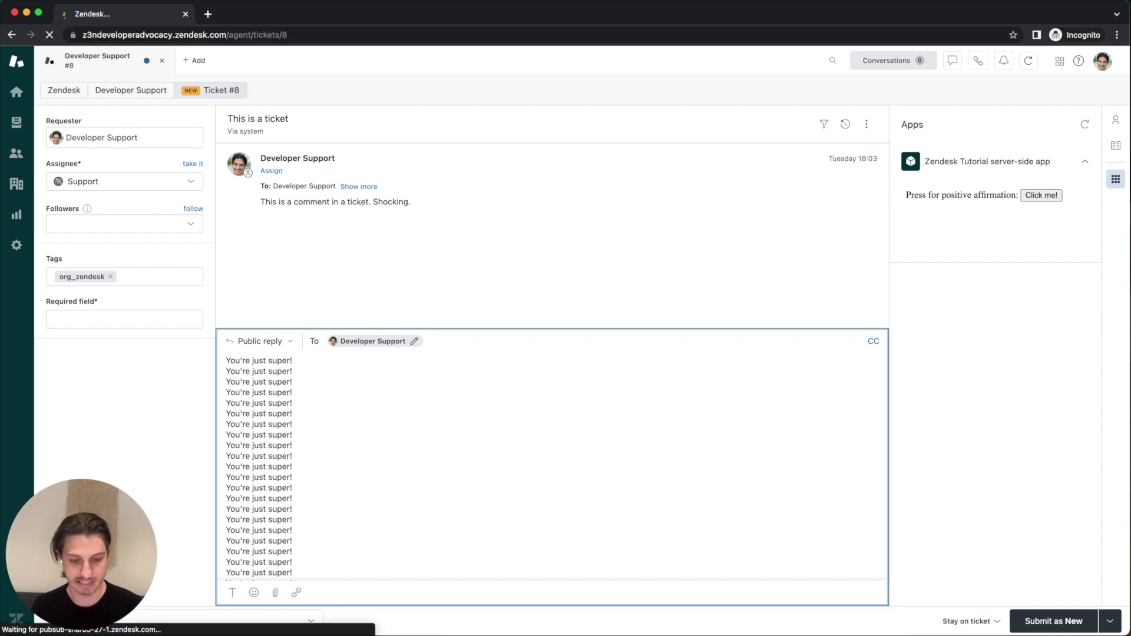